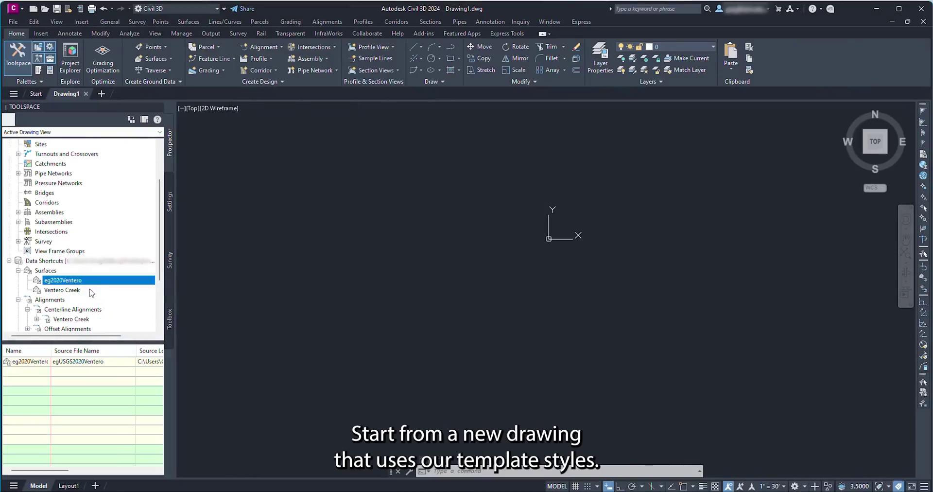
Create references to the eg2020Ventero and Ventero Creek surfaces, giving Ventero Creek the _rvr Contours 1' and 5' (Design) style.
left_click(674, 282)
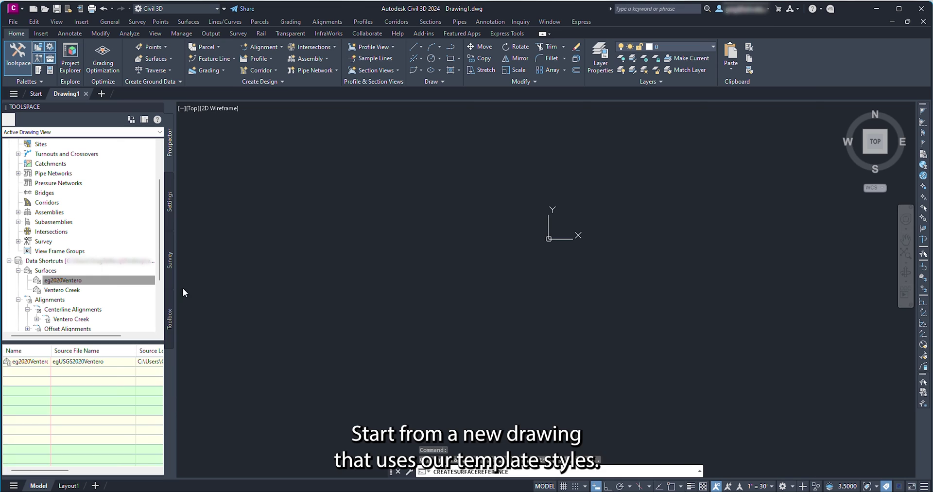
right_click(77, 290)
left_click(110, 297)
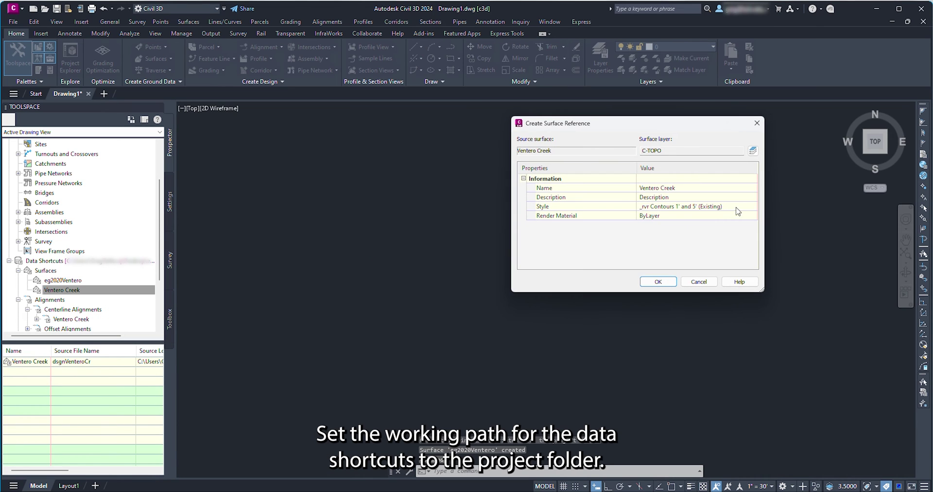
left_click(752, 206)
left_click(331, 129)
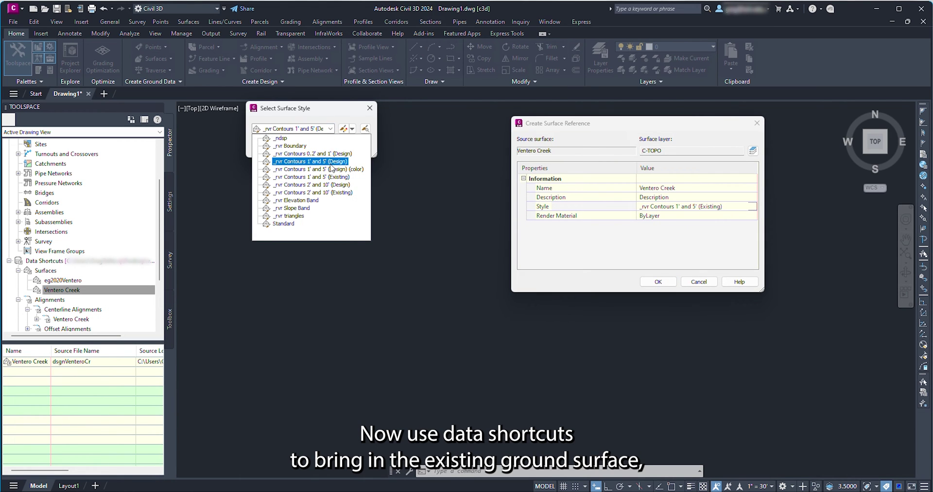
left_click(291, 150)
left_click(286, 149)
left_click(654, 281)
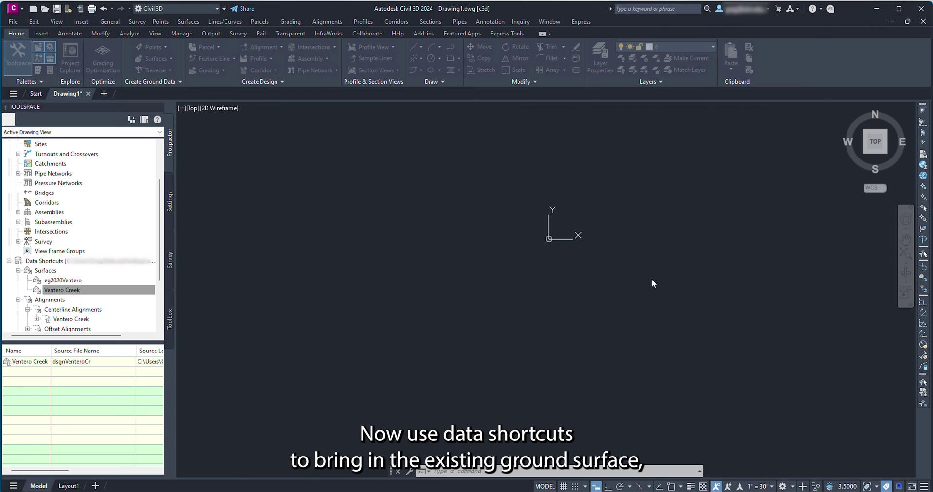
Create a reference to the Ventero Creek centerline alignment, choosing an alignment style and the _none label set.
right_click(78, 318)
left_click(99, 329)
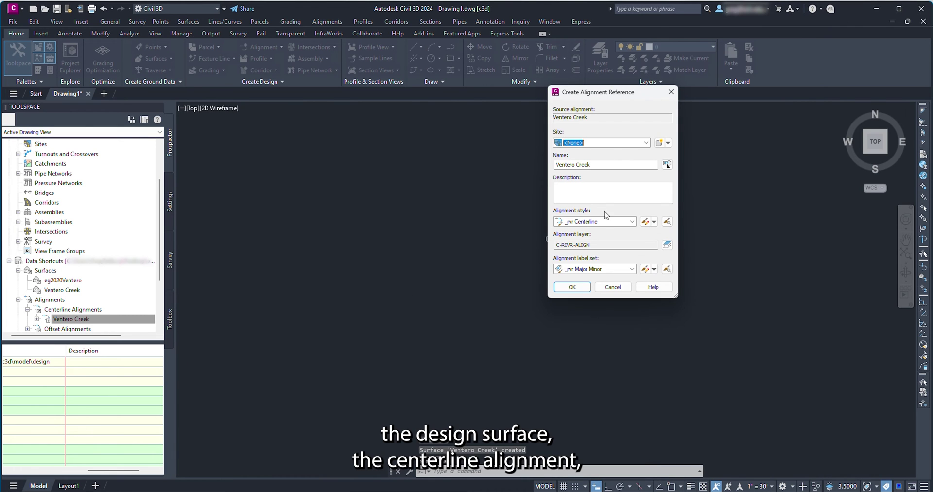
left_click(632, 221)
left_click(589, 241)
left_click(632, 269)
left_click(582, 278)
key("Return")
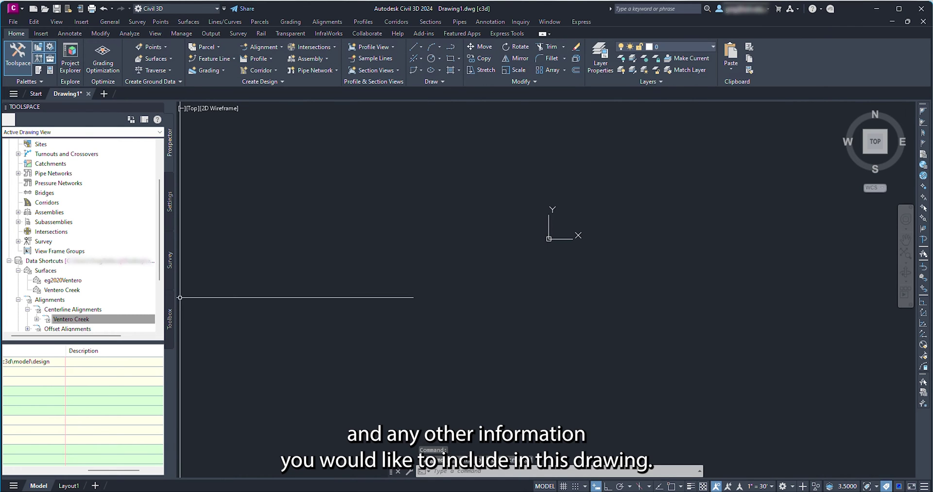
Create a reference to the Bench - Ventero Creek-Left-30.000 offset alignment with the _rvr Flood Terrace style and _none label set.
type("z")
key("Return")
type("e")
key("Return")
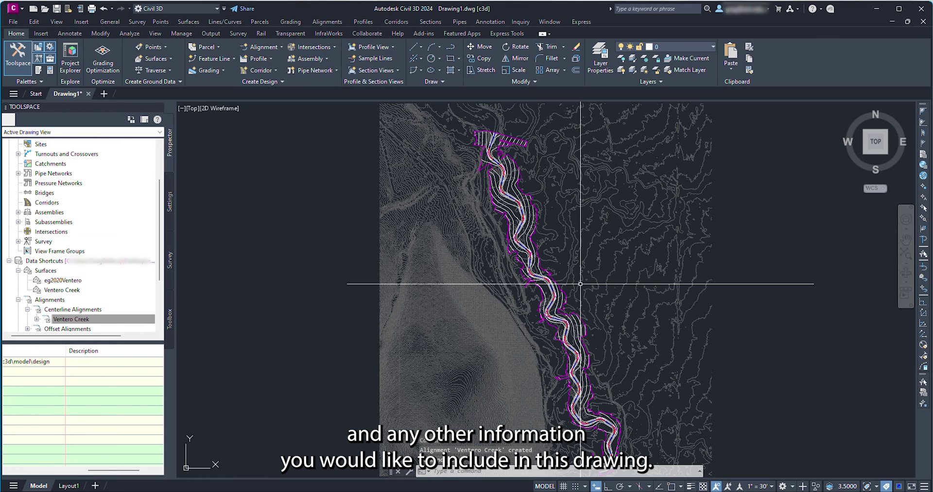
scroll(123, 294, "down", 2)
left_click(28, 270)
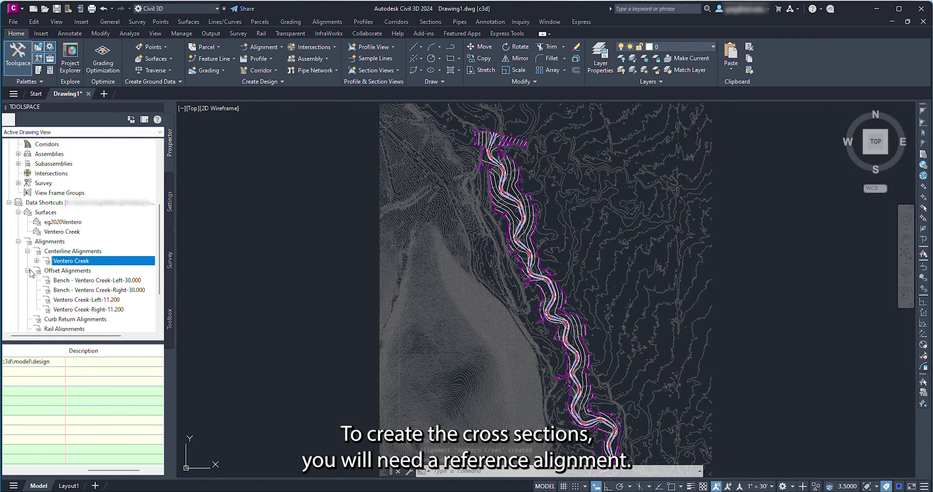
right_click(92, 281)
left_click(101, 288)
left_click(587, 222)
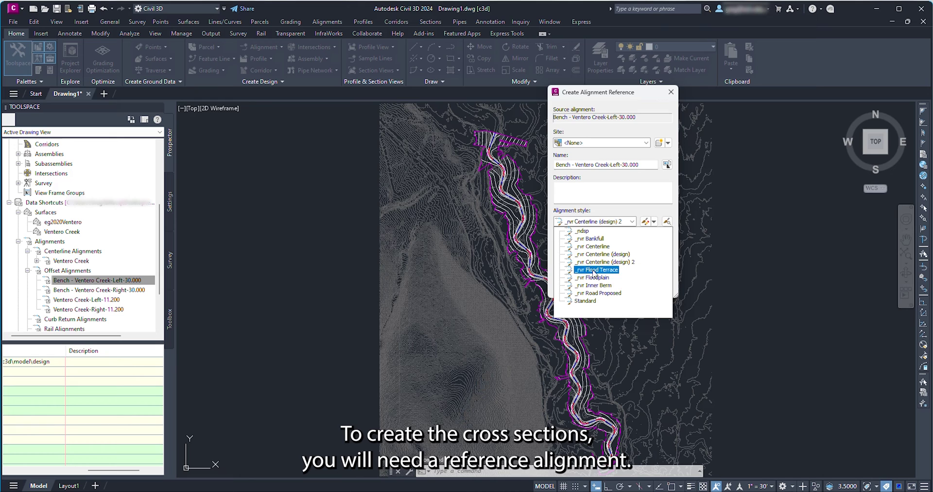
left_click(590, 271)
left_click(585, 270)
left_click(581, 278)
left_click(573, 285)
Create a reference to the Bench - Ventero Creek-Right-30.000 offset alignment, choosing an alignment style and the _none label set.
right_click(122, 290)
left_click(138, 297)
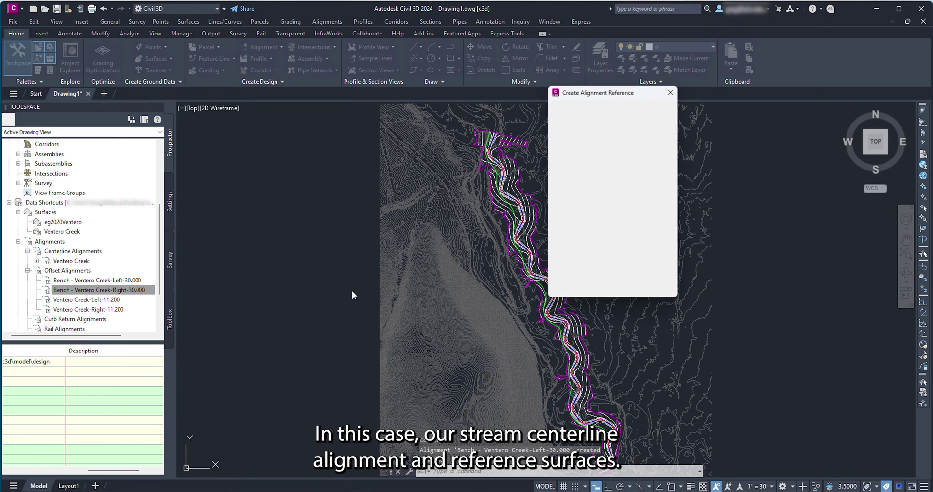
left_click(585, 223)
left_click(586, 277)
left_click(585, 269)
left_click(582, 278)
left_click(573, 286)
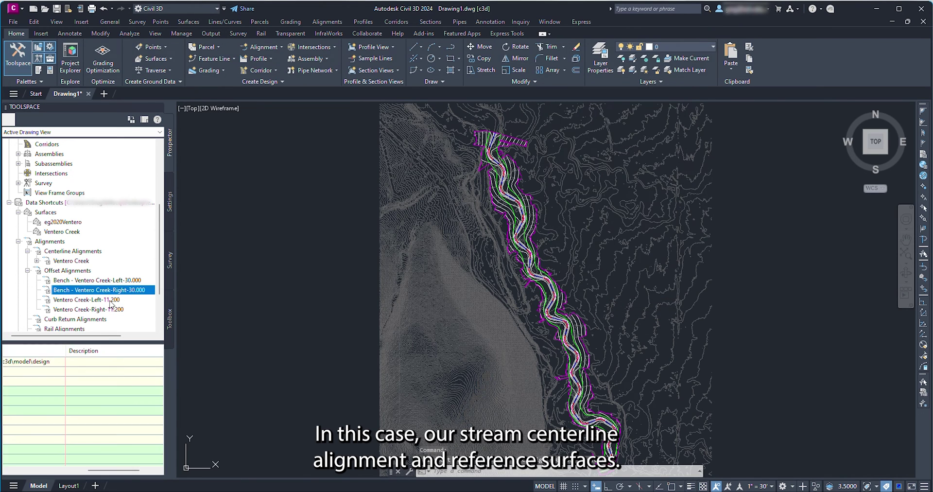
Create a reference to the Ventero Creek-Left-11.200 offset alignment with the _rvr Bankfull style and _none label set.
right_click(110, 300)
left_click(126, 306)
left_click(593, 221)
left_click(593, 247)
left_click(593, 268)
left_click(593, 286)
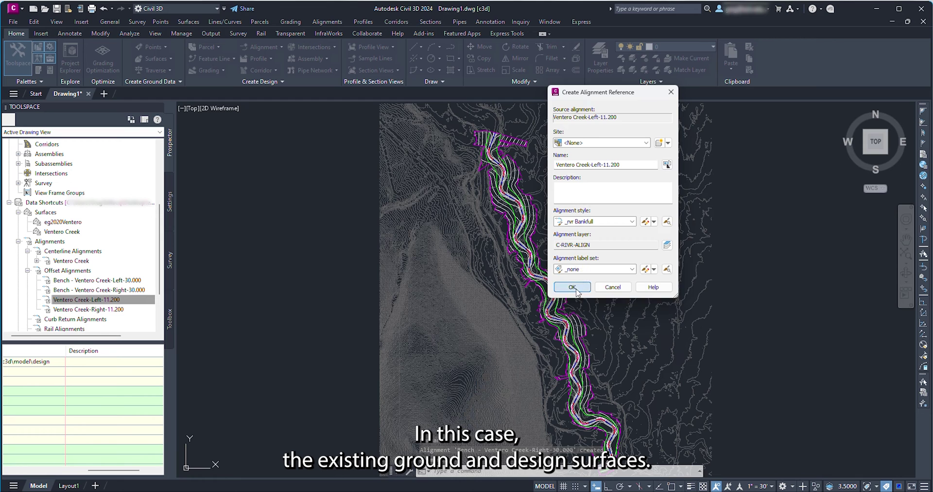
left_click(572, 287)
Create a reference to the Ventero Creek-Right-11.200 offset alignment with the _rvr Bankfull style and _none label set.
right_click(81, 309)
left_click(106, 317)
left_click(593, 222)
left_click(593, 247)
left_click(593, 269)
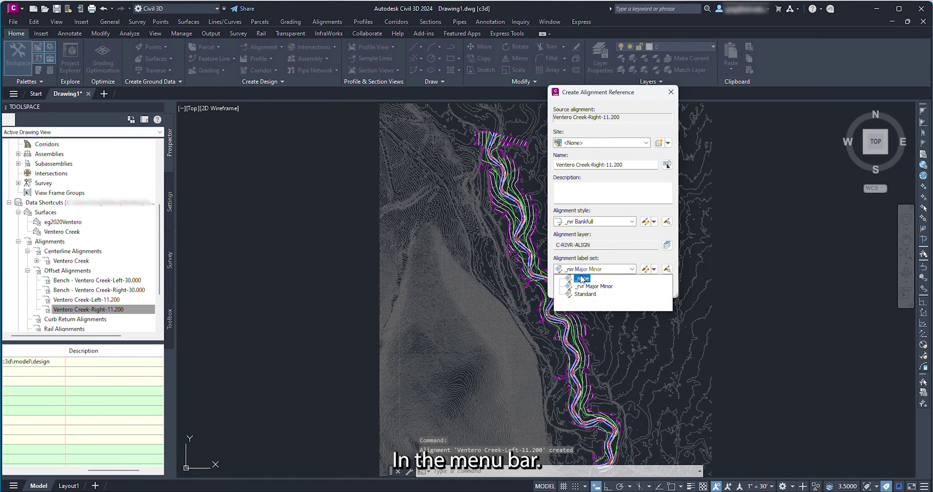
left_click(593, 286)
left_click(572, 287)
Start creating sample lines and select the Ventero Creek stream centerline as their alignment.
left_click(430, 21)
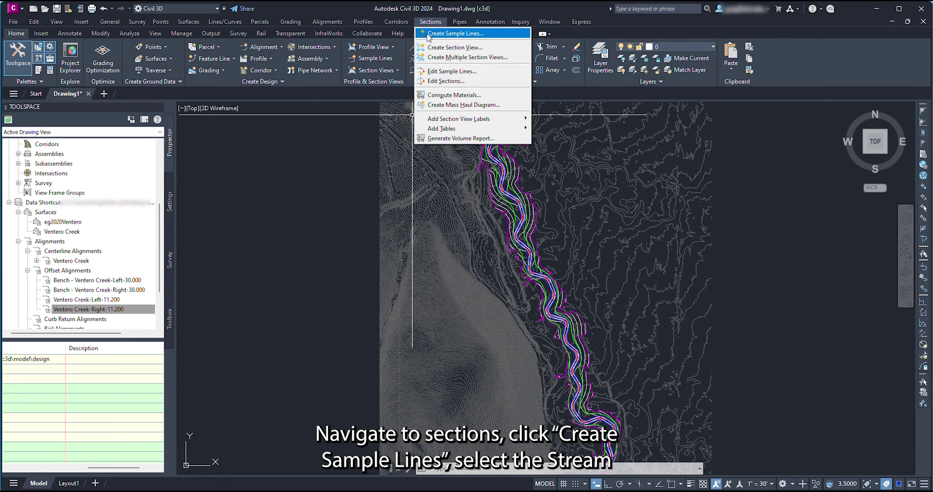
left_click(447, 33)
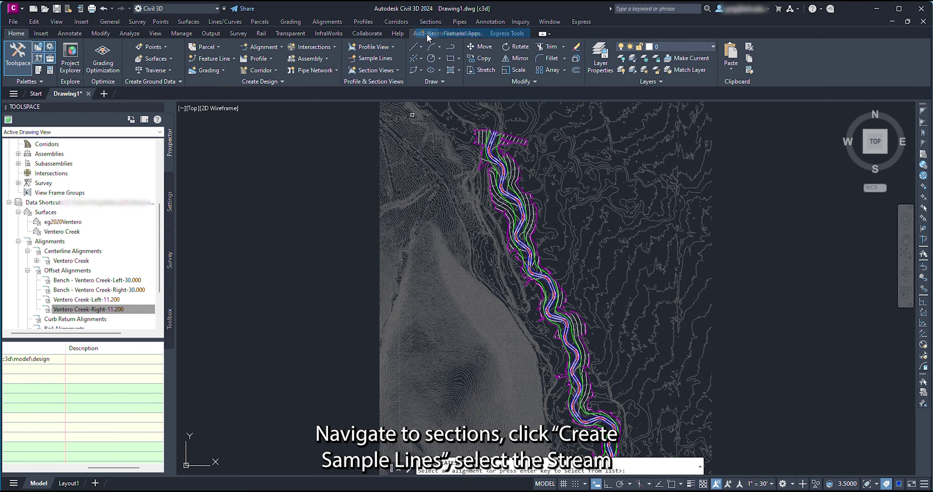
left_click(490, 151)
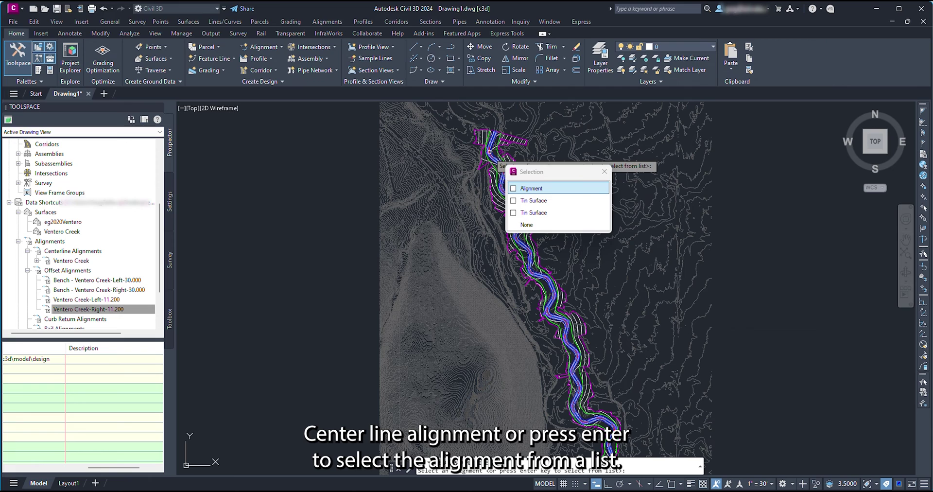
left_click(531, 188)
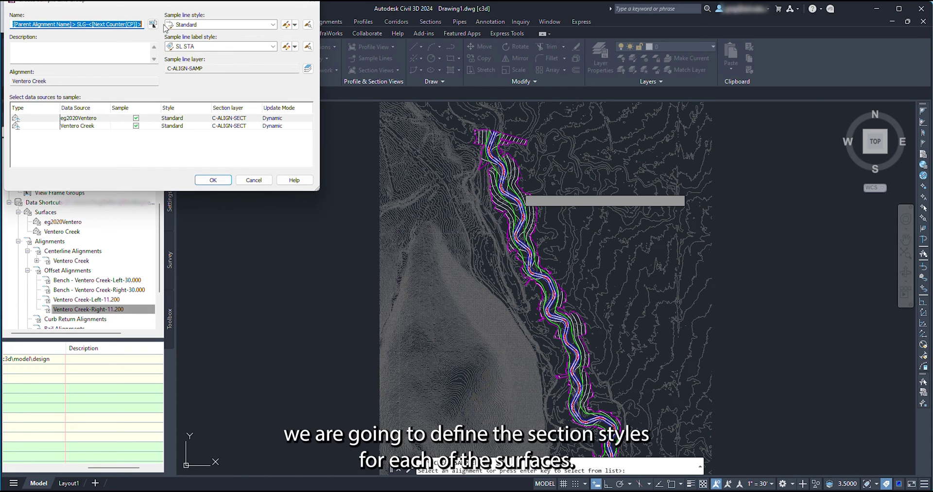
Set the section style of the eg2020Ventero surface to _rvr eg in the sample line group.
left_click(169, 121)
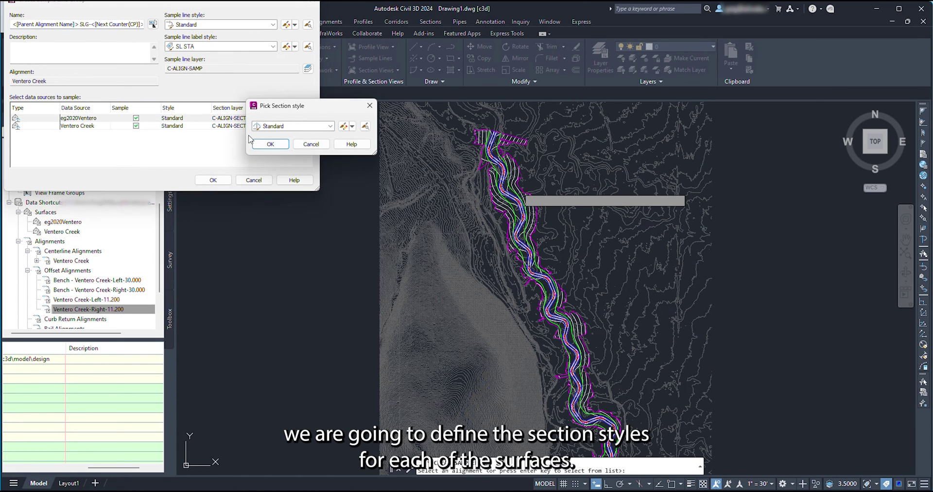
left_click(284, 127)
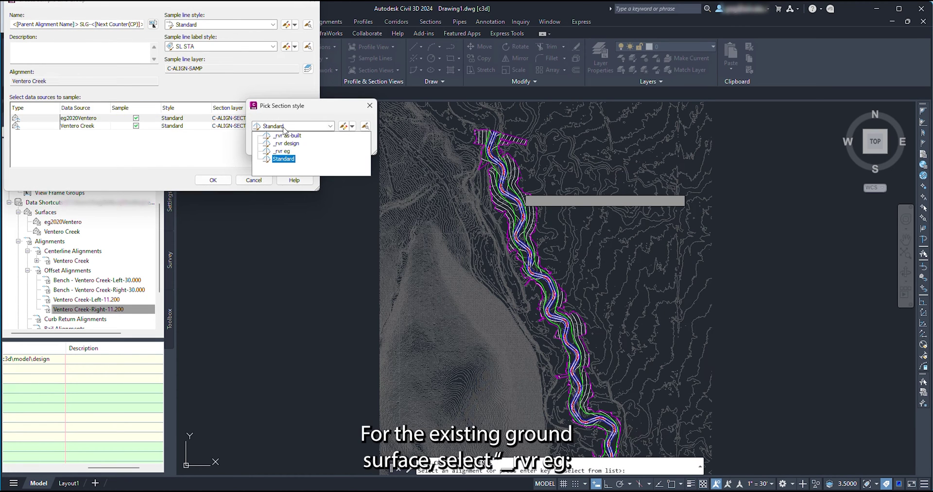
left_click(282, 151)
left_click(270, 145)
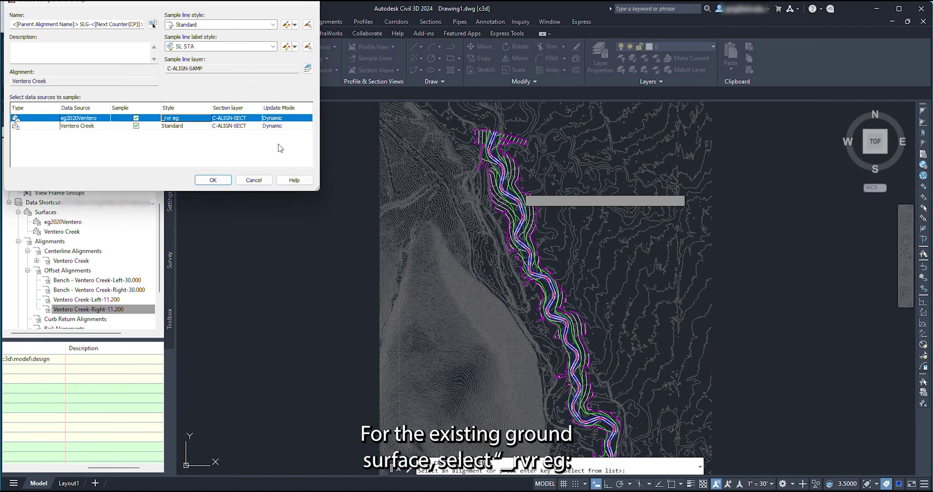
Set the section style of the Ventero Creek surface to _rvr design and accept the sample line group settings.
left_click(194, 126)
left_click(207, 128)
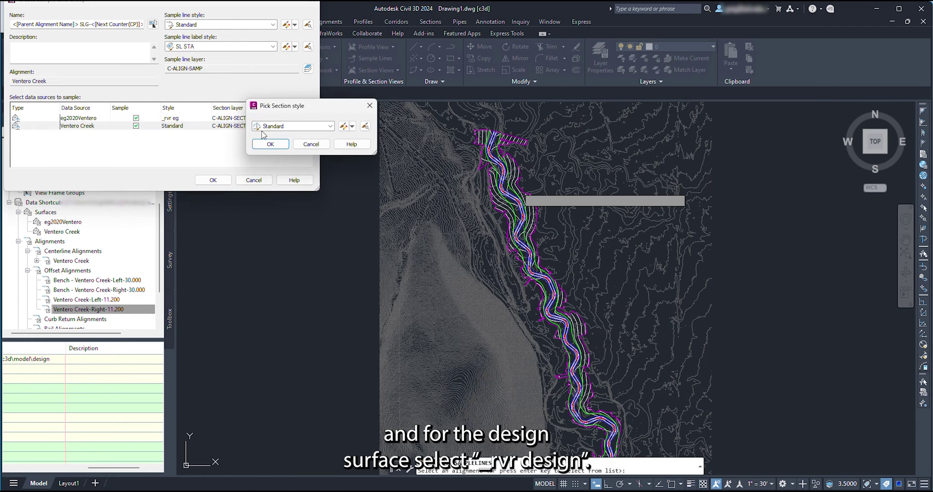
left_click(271, 127)
left_click(276, 145)
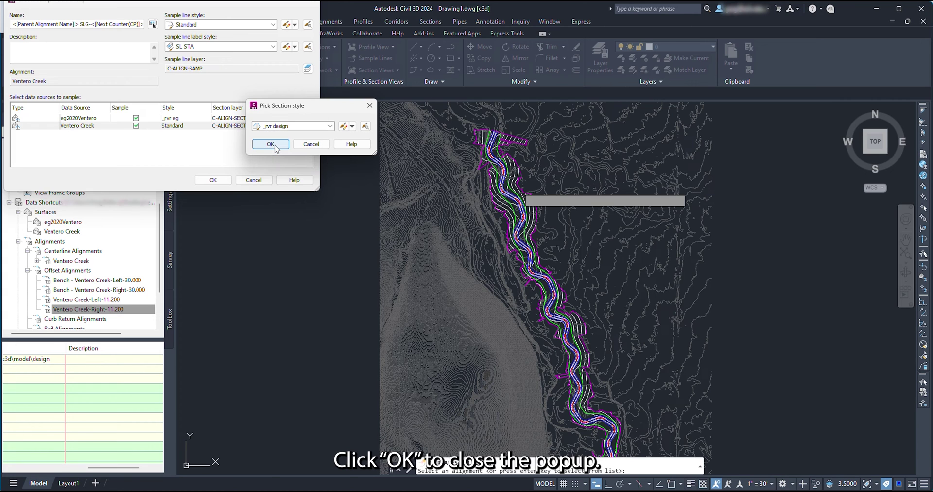
left_click(271, 145)
left_click(218, 181)
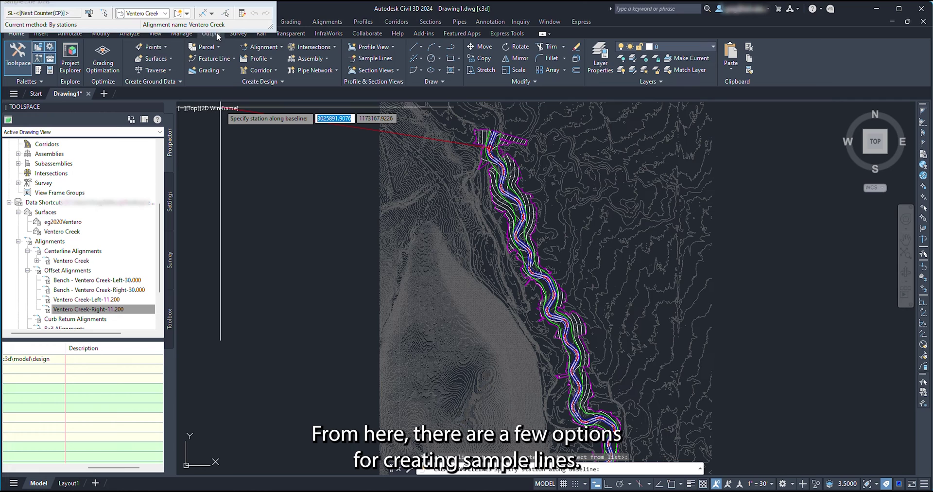
left_click(212, 14)
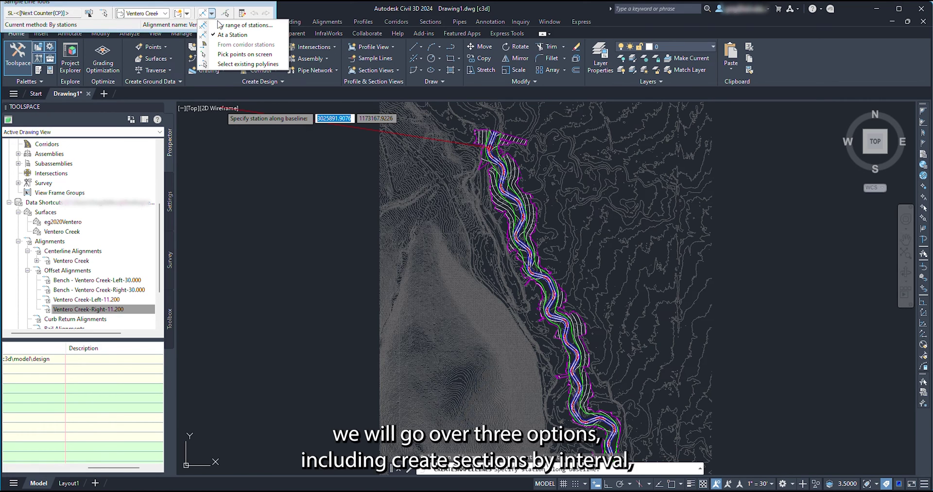
left_click(245, 25)
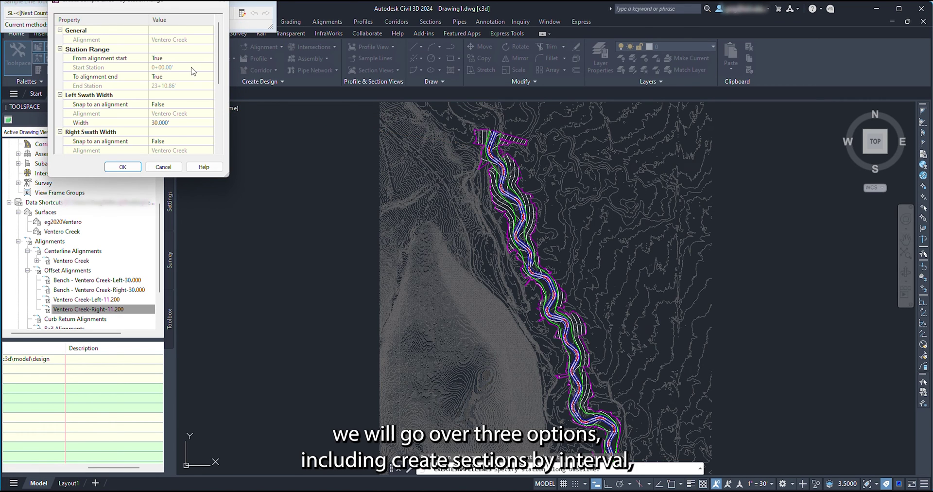
left_click(178, 123)
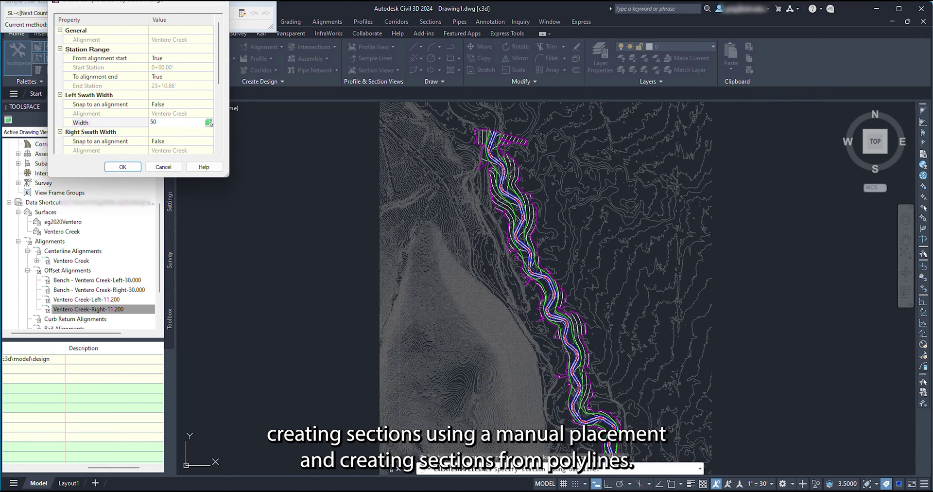
type("50")
scroll(219, 77, "down", 1)
left_click(122, 166)
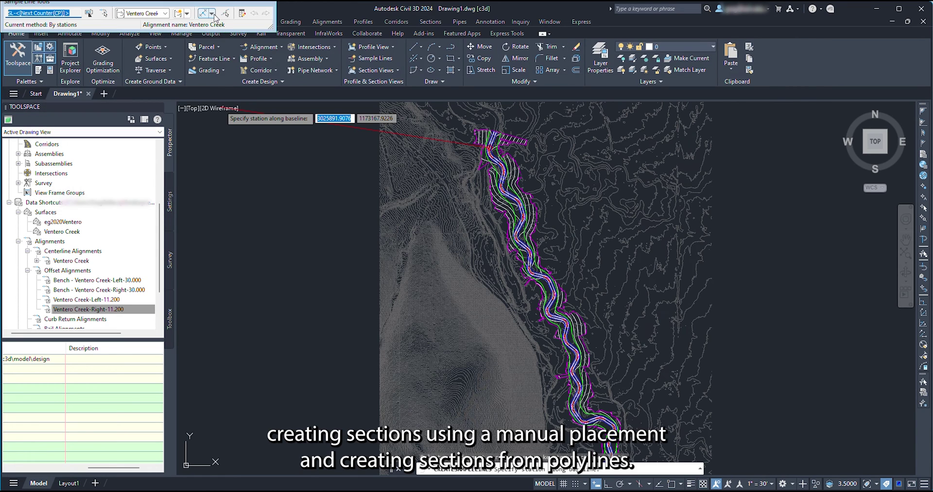
Choose to create sample lines by range of stations and set the left and right swath widths to 50 feet.
left_click(213, 14)
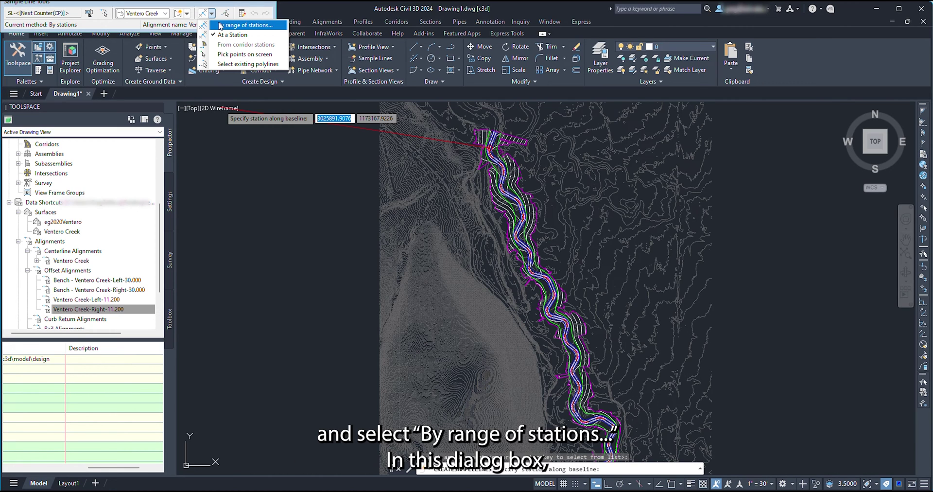
left_click(221, 26)
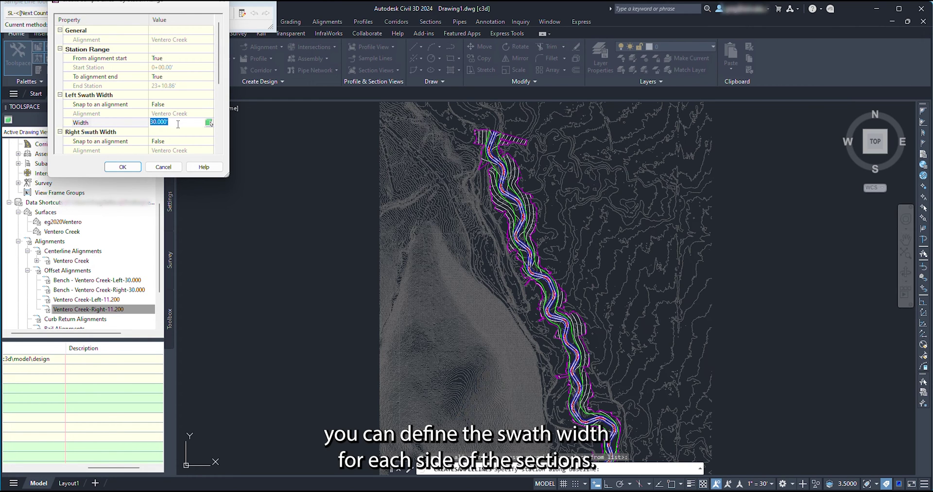
type("50")
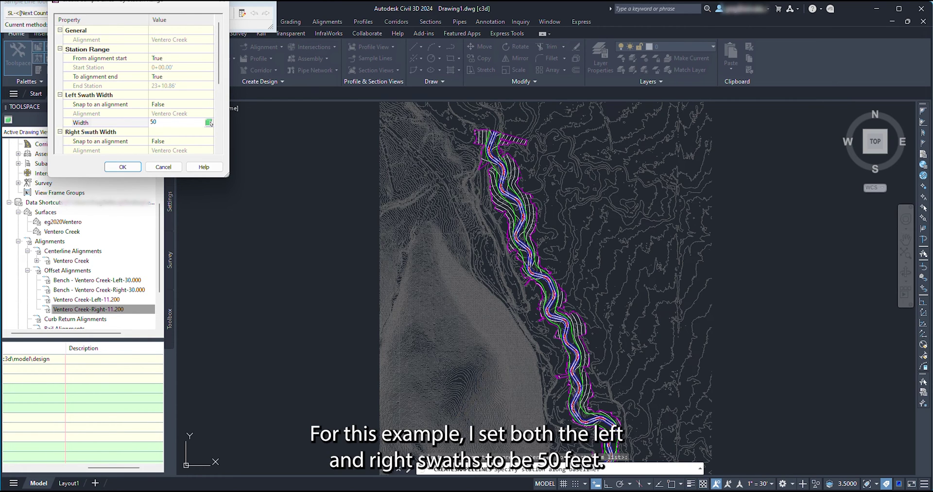
left_click_drag(218, 75, 218, 99)
type("50")
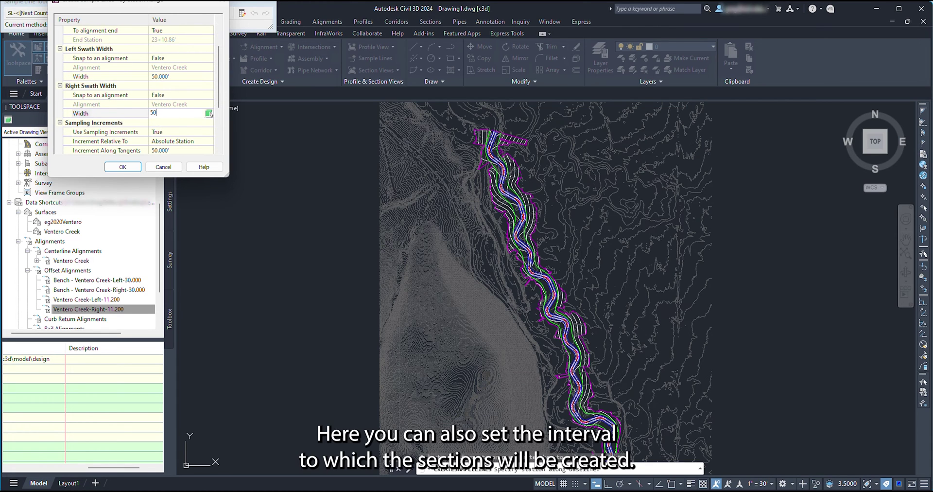
Set the sampling increments along tangents and along curves to 100 feet.
left_click_drag(221, 98, 221, 122)
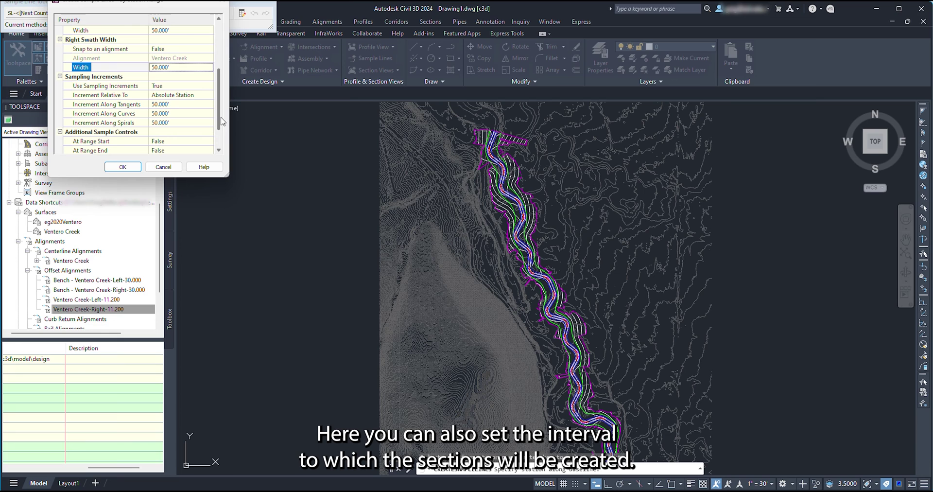
type("100")
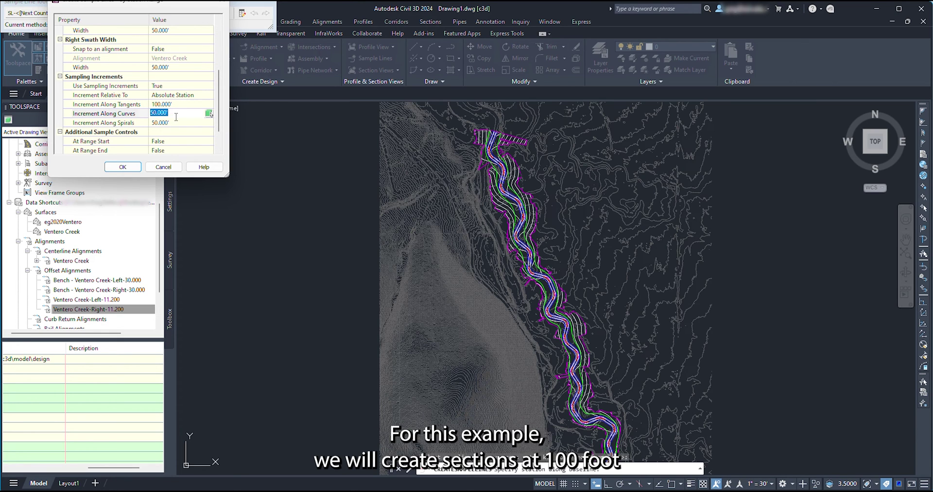
type("100")
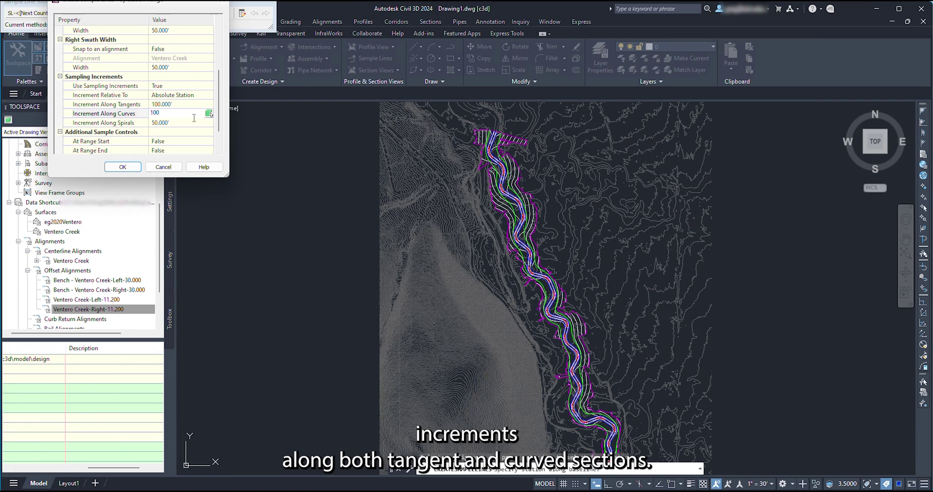
left_click_drag(220, 122, 221, 133)
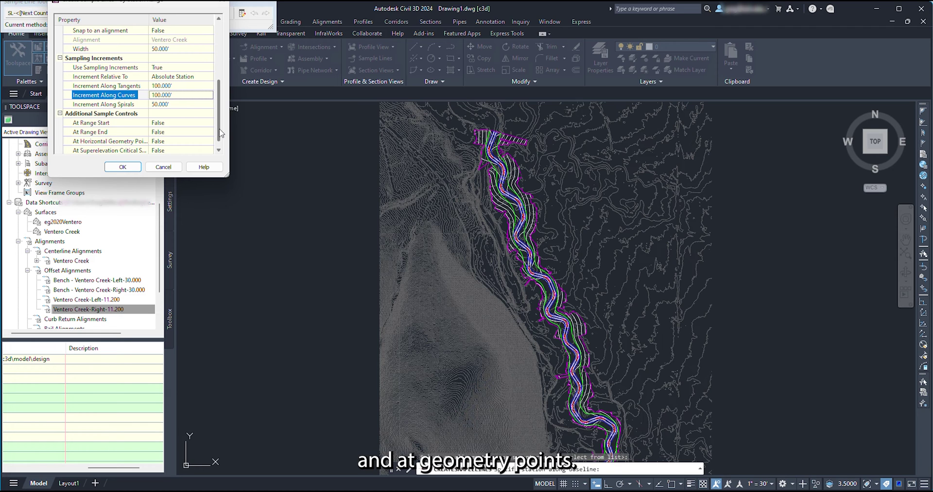
Accept the station range settings to generate the sample lines along Ventero Creek and end the sample line command.
left_click_drag(221, 133, 221, 137)
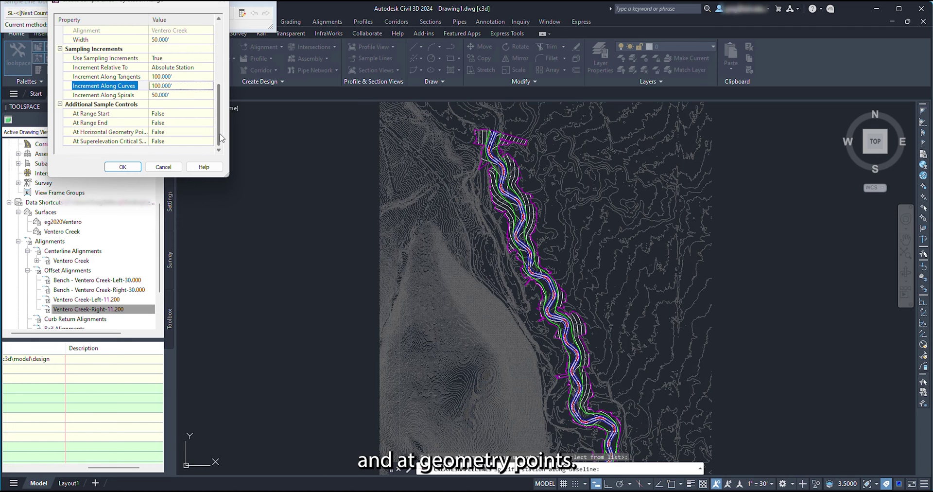
left_click(123, 167)
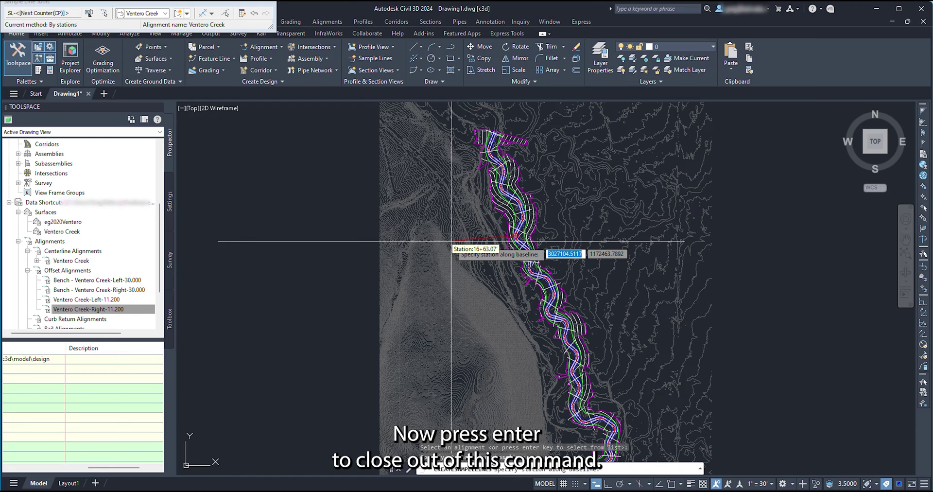
key("Return")
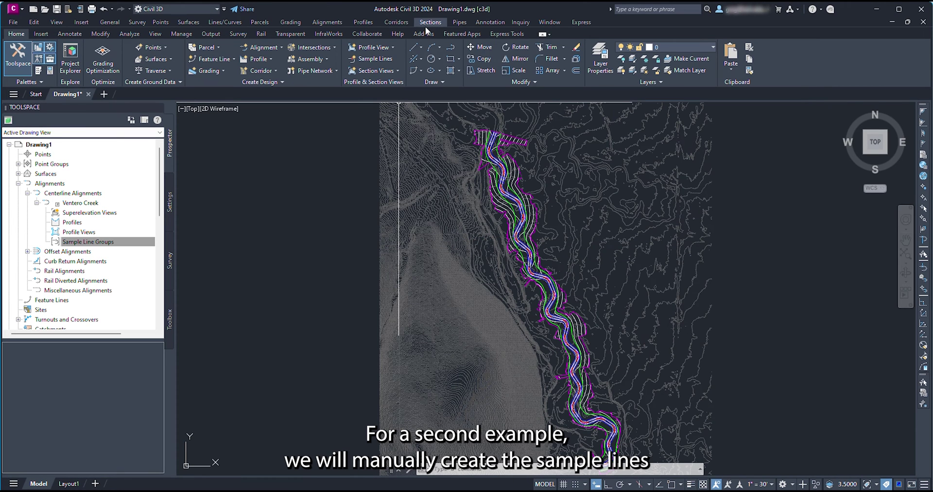
Start another sample line group on the Ventero Creek alignment and set the eg2020Ventero section style to _rvr eg.
left_click(429, 23)
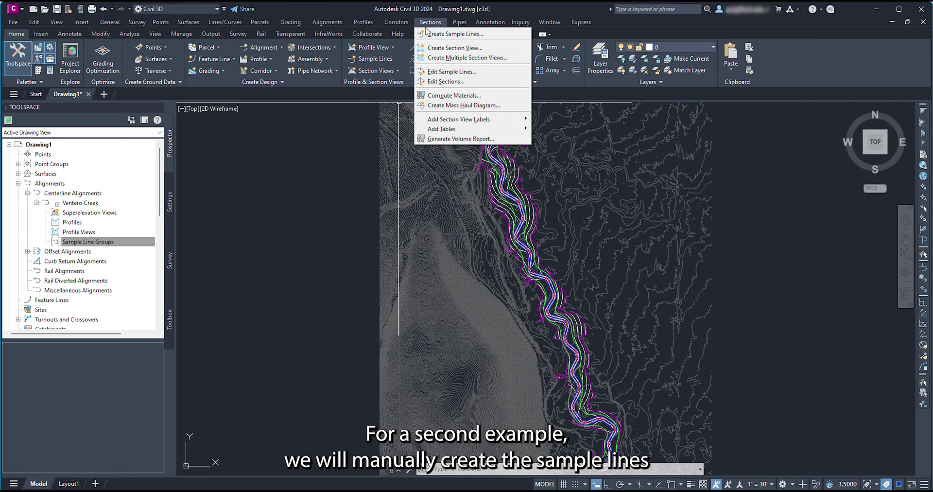
left_click(432, 38)
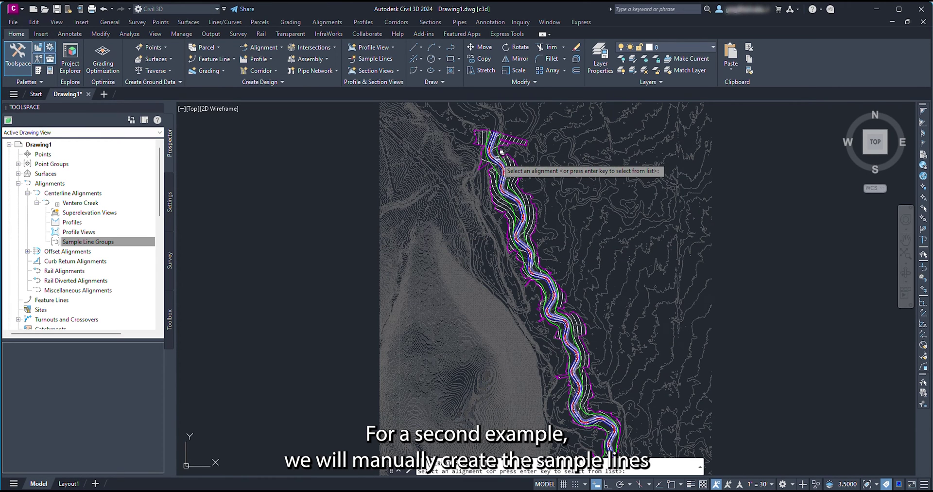
left_click(510, 186)
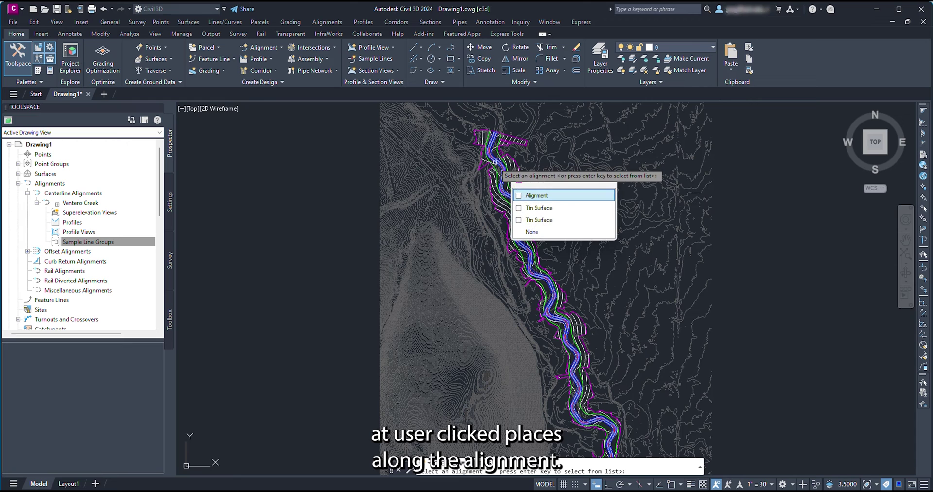
left_click(527, 194)
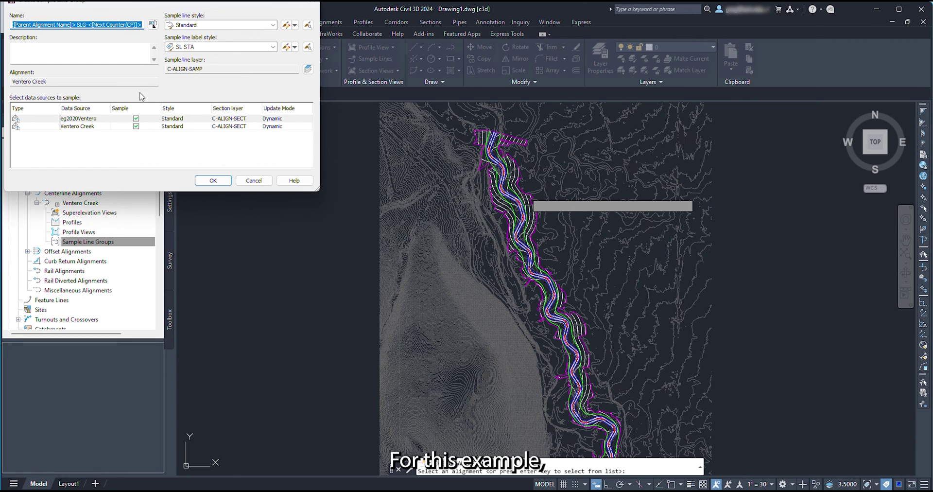
left_click(203, 124)
left_click(292, 126)
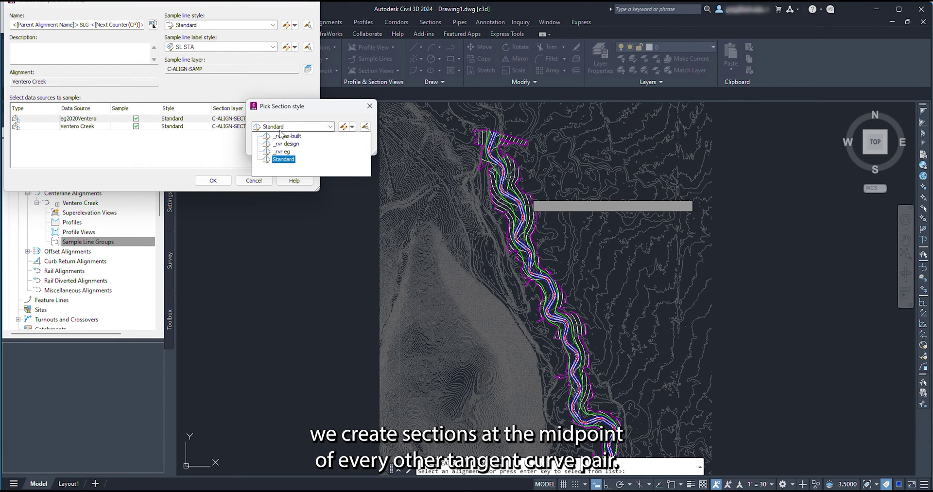
left_click(282, 152)
left_click(273, 144)
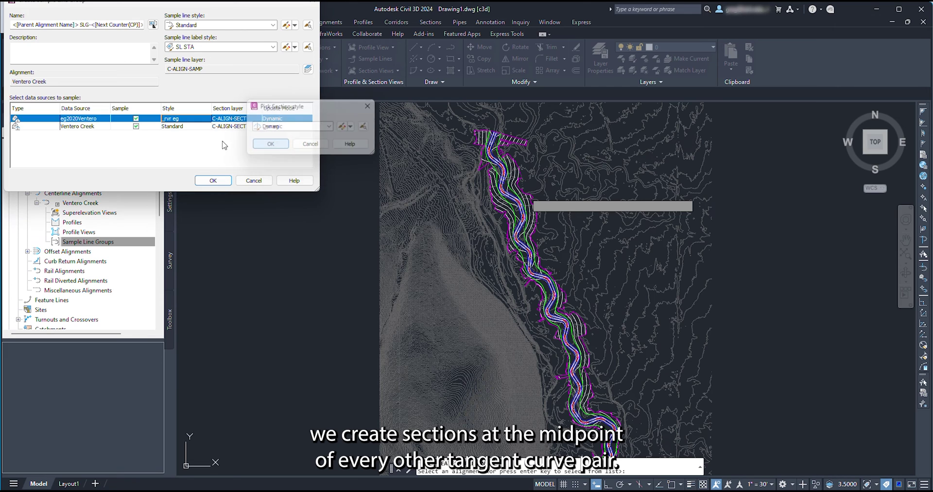
Assign the _rvr design section style to the Ventero Creek surface and accept the second sample line group.
left_click(191, 127)
left_click(204, 127)
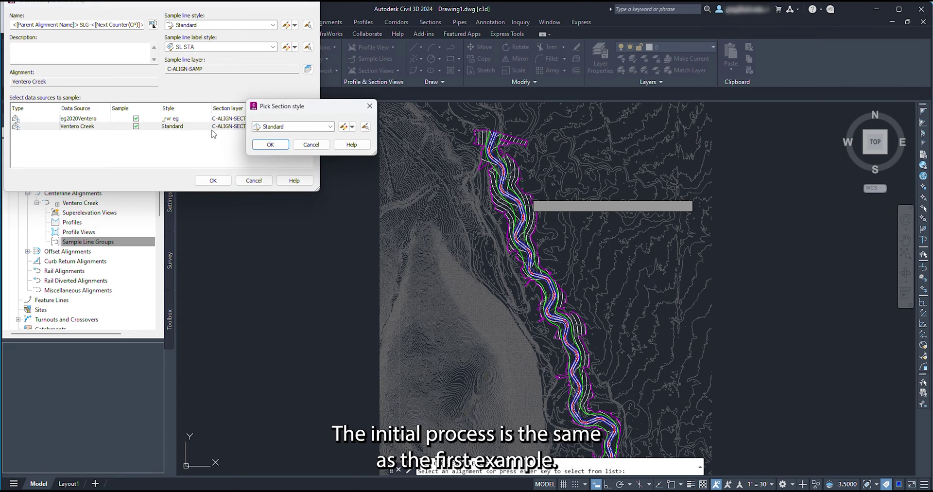
left_click(280, 129)
left_click(285, 144)
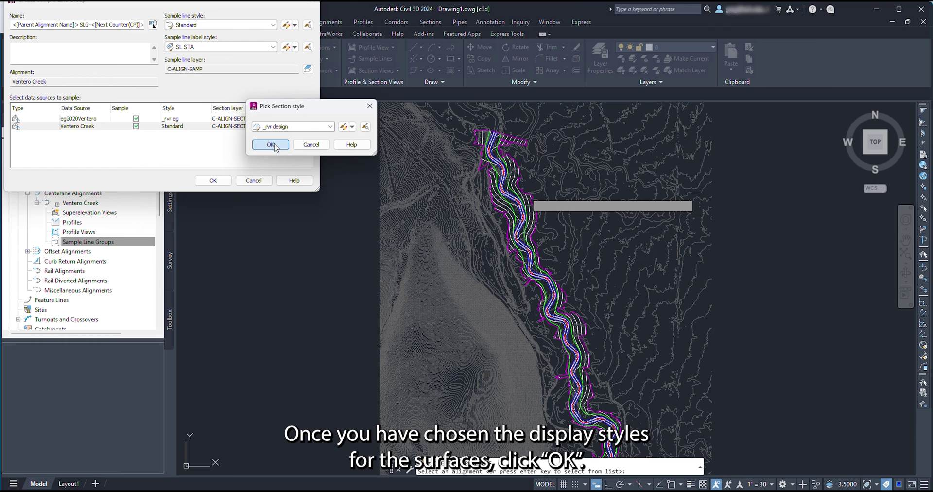
left_click(271, 141)
left_click(213, 180)
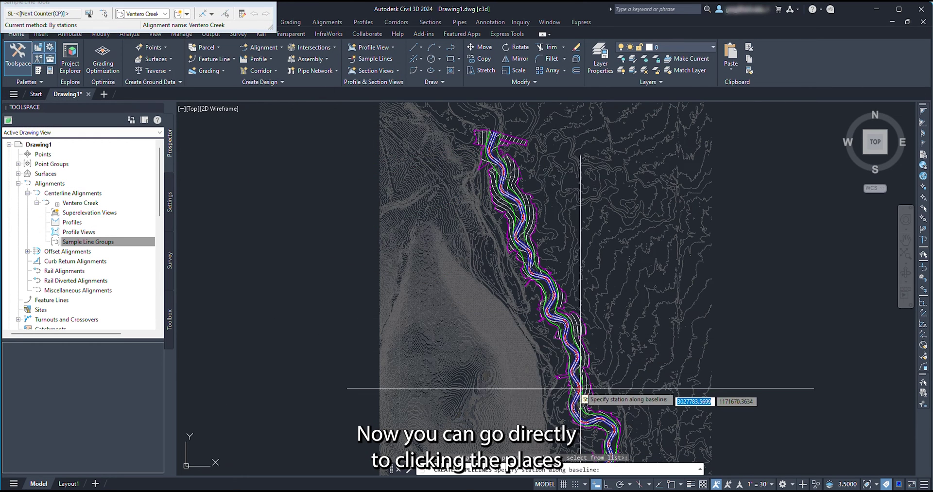
Place a sample line at the midpoint of the first tangent near the alignment's start, with left and right swath widths of 60 feet.
middle_click_drag(581, 389, 486, 251)
scroll(505, 323, "up", 2)
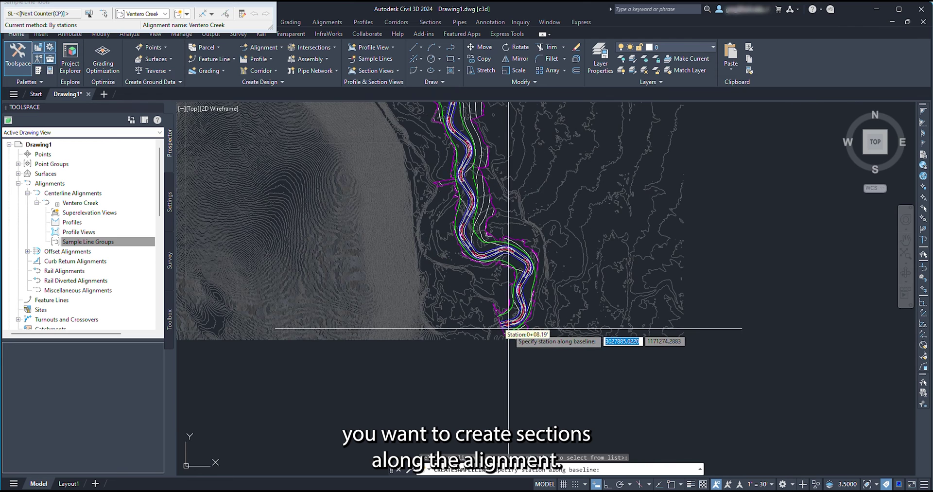
scroll(503, 336, "up", 3)
scroll(496, 342, "up", 1)
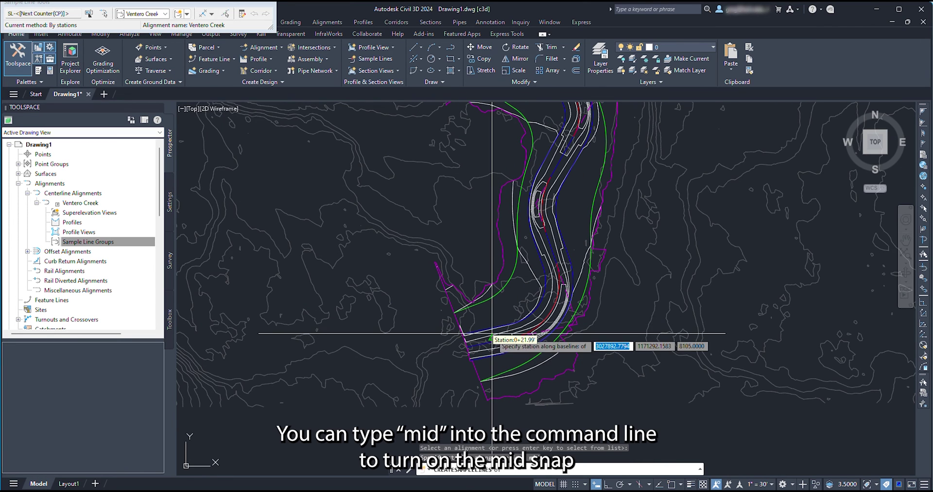
scroll(496, 346, "up", 3)
scroll(496, 347, "up", 2)
left_click(490, 331)
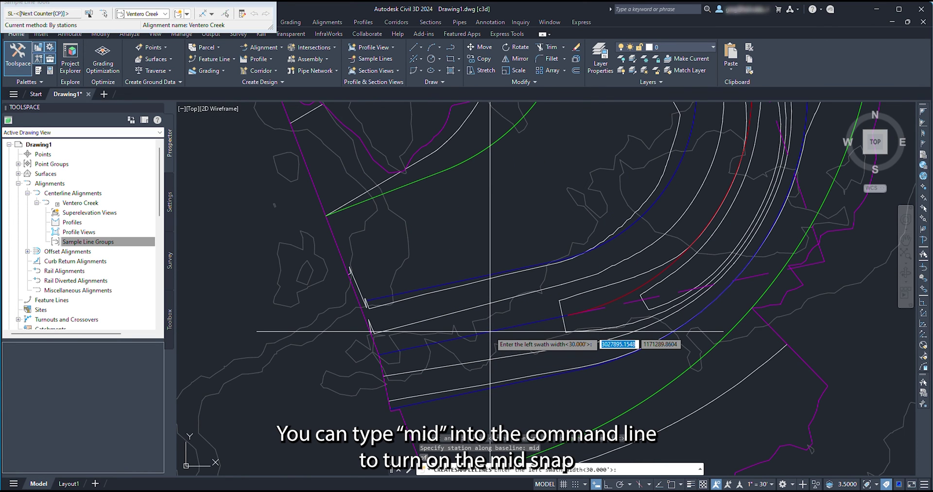
type("60")
key("Return")
type("60")
key("Return")
Add a sample line at the midpoint of the first curve, with 60-foot swath widths on both sides.
scroll(481, 272, "down", 5)
scroll(564, 229, "up", 5)
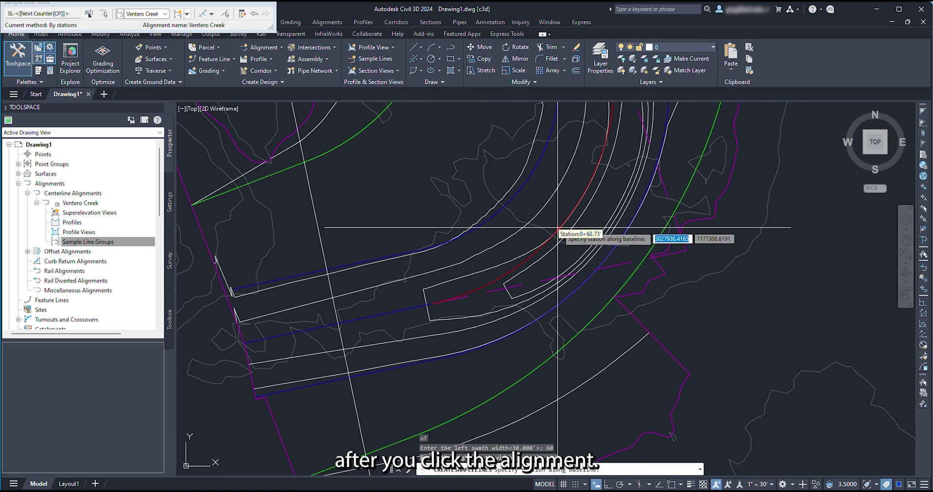
type("mid")
key("Return")
left_click(527, 252)
type("60")
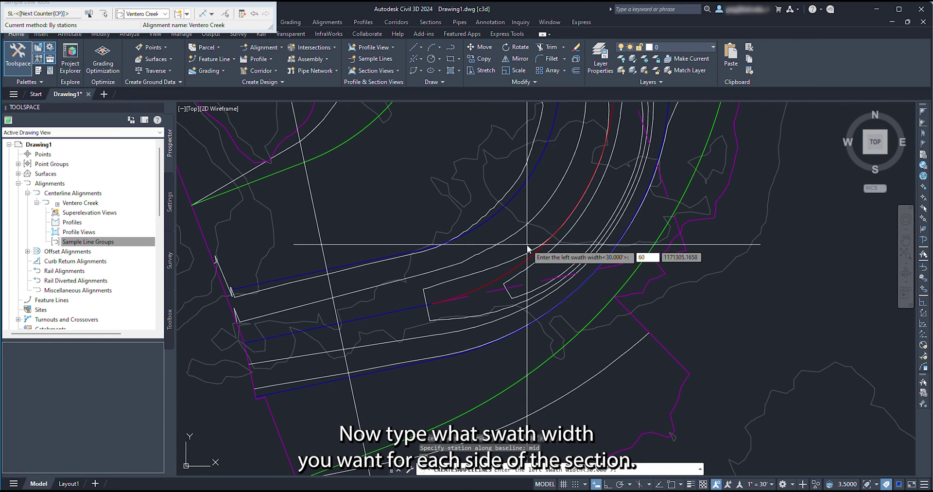
key("Return")
type("60")
Add a sample line at the tangent midpoint near station 3+01, with left and right swath widths of 60 feet.
key("Return")
scroll(642, 279, "down", 2)
middle_click_drag(641, 278, 587, 452)
middle_click_drag(536, 121, 506, 365)
type("mid")
key("Return")
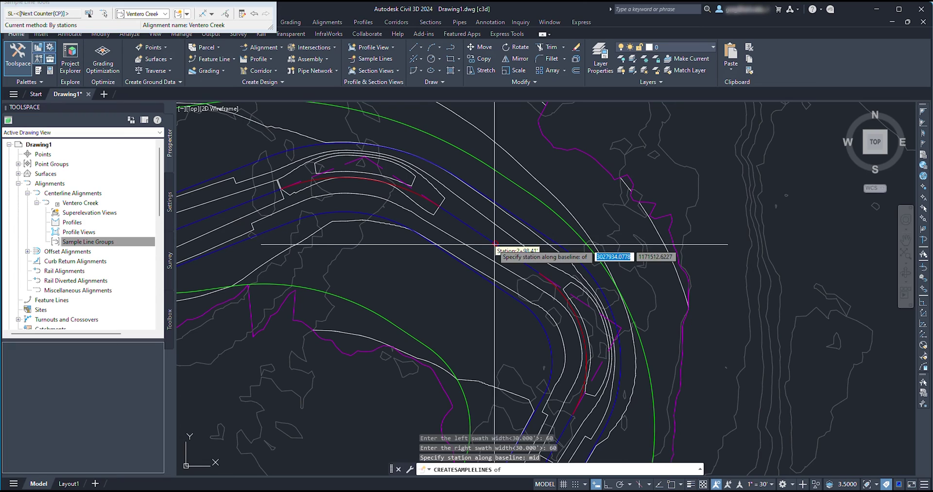
left_click(489, 240)
type("60")
Add a sample line at the curve midpoint near station 3+50, with 60-foot swath widths on both sides.
key("Return")
type("60")
key("Return")
scroll(355, 180, "up", 2)
middle_click_drag(355, 179, 474, 190)
left_click(474, 188)
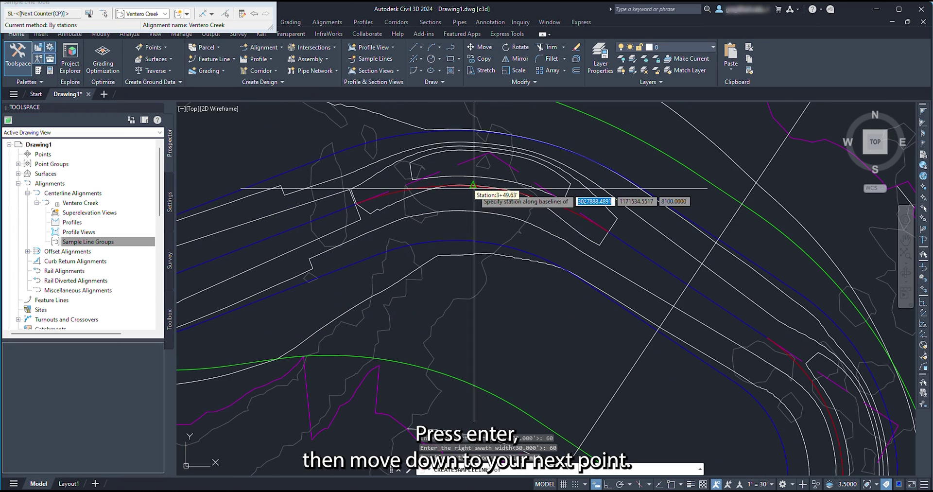
type("60")
Place 60-foot-swath sample lines at the tangent and curve midpoints near stations 4+88 and 5+39, and finish the sample line command.
key("Return")
type("60")
key("Return")
scroll(572, 204, "down", 4)
middle_click_drag(307, 183, 470, 279)
type("mid")
key("Return")
left_click(460, 268)
scroll(417, 200, "up", 4)
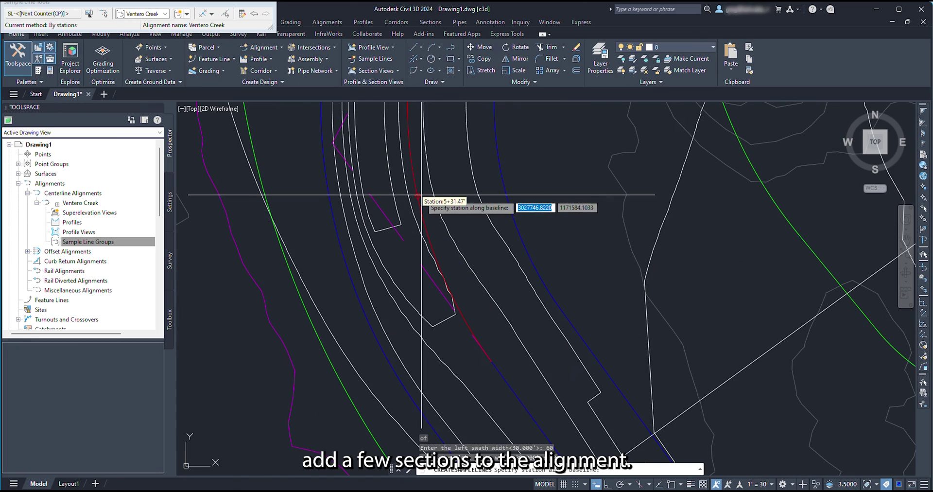
key("Return")
scroll(474, 248, "down", 5)
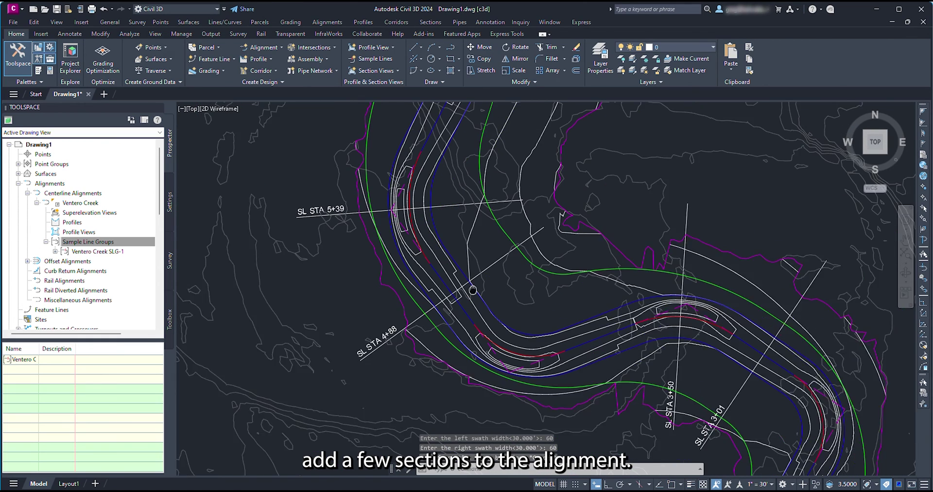
Stretch the northeast end of the station 4+88 sample line outward to the purple surface boundary.
left_click(479, 252)
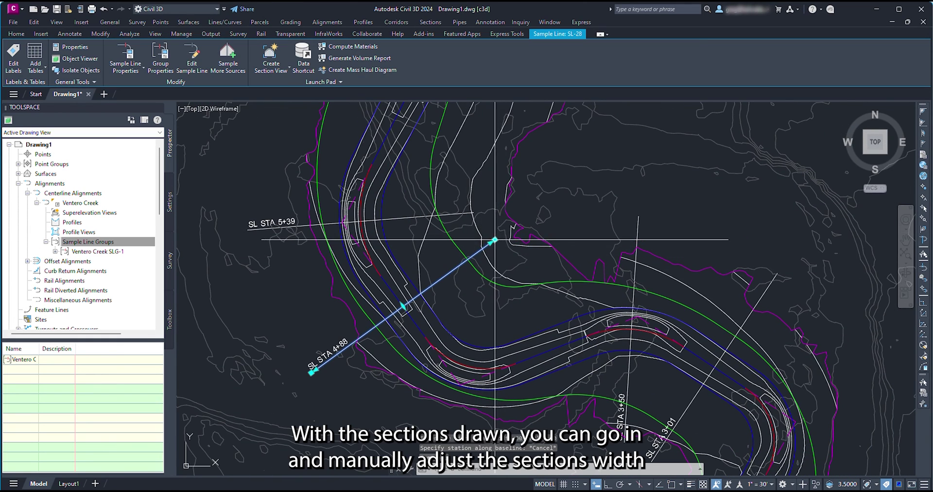
left_click(494, 240)
left_click(524, 218)
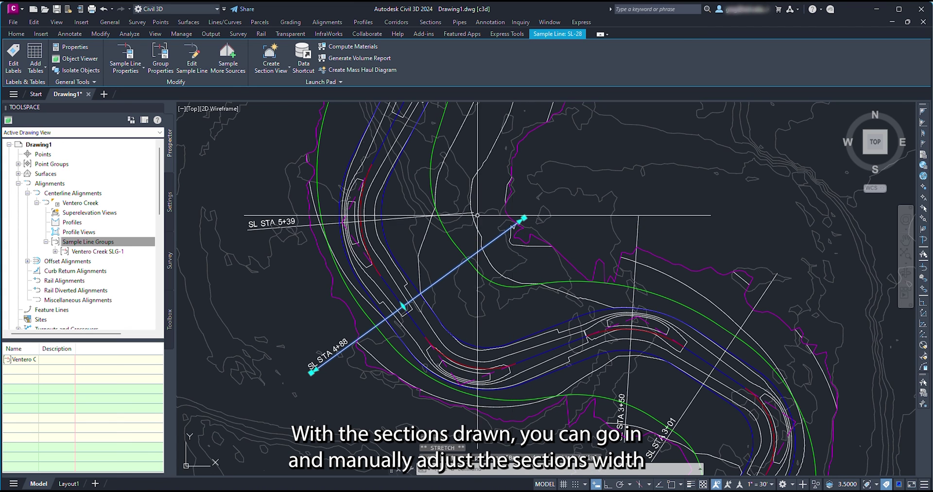
Extend the east end of the station 5+39 sample line and shorten its west end to reach the purple surface boundary.
left_click(469, 212)
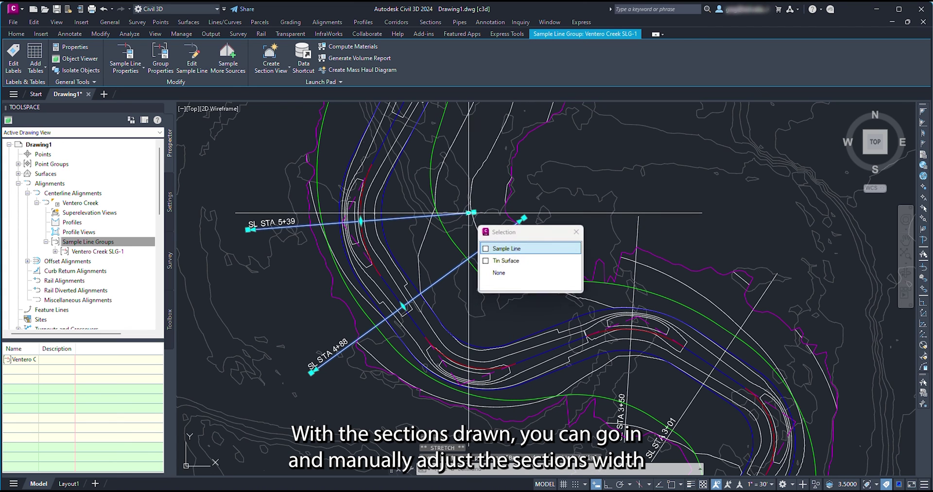
left_click(509, 210)
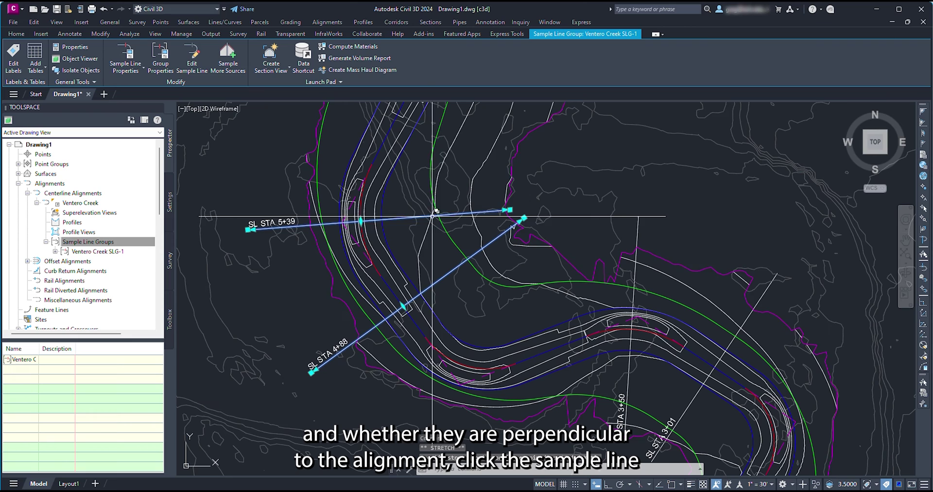
left_click(248, 229)
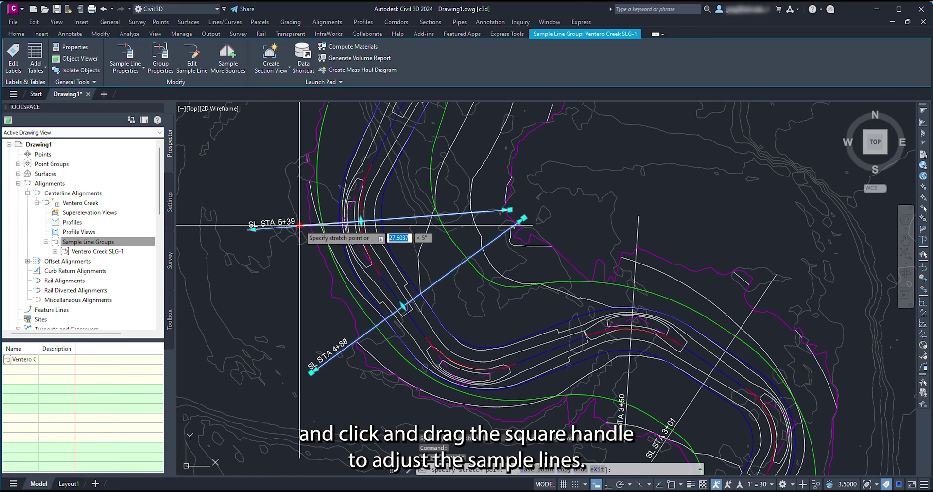
left_click(300, 225)
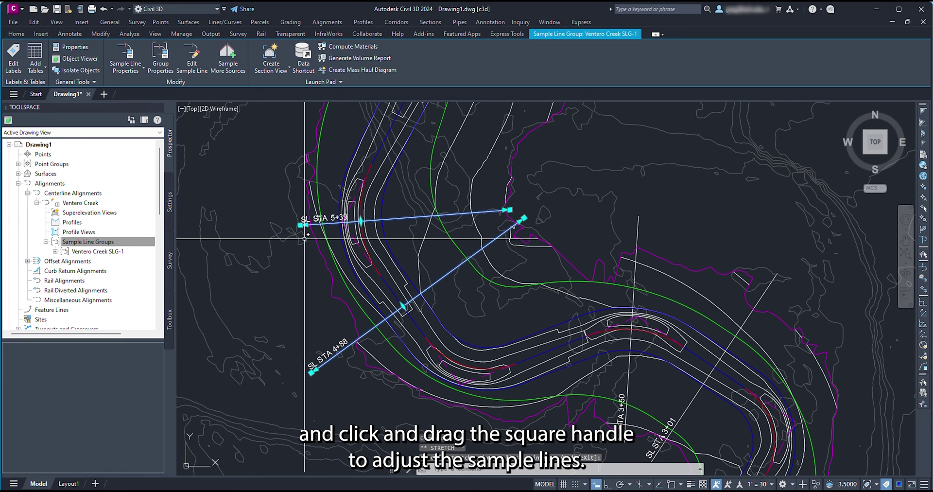
Shorten the southwest end of the station 4+88 sample line to the purple surface boundary and clear the selection.
left_click(312, 372)
left_click(344, 346)
key("Escape")
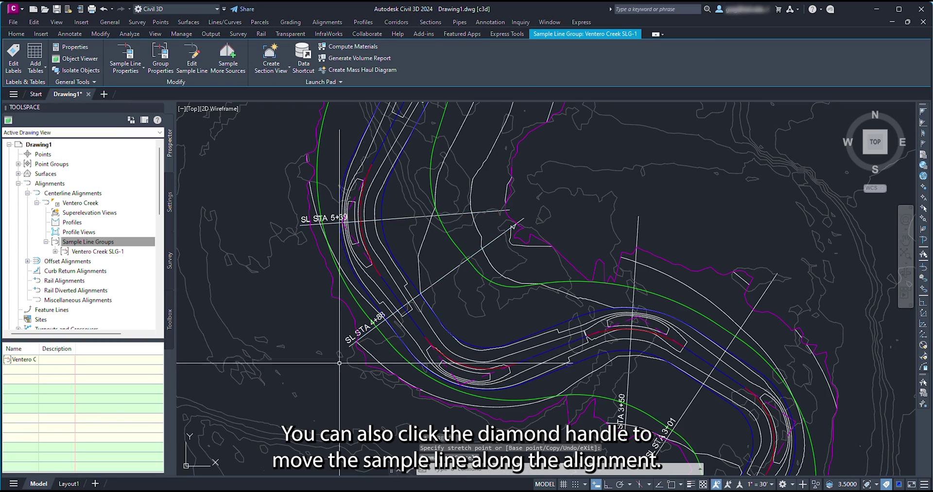
Start a sample line group on the Ventero Creek alignment with red polylines across it, and set the eg2020Ventero section style to _rvr eg.
middle_click_drag(392, 350, 301, 306)
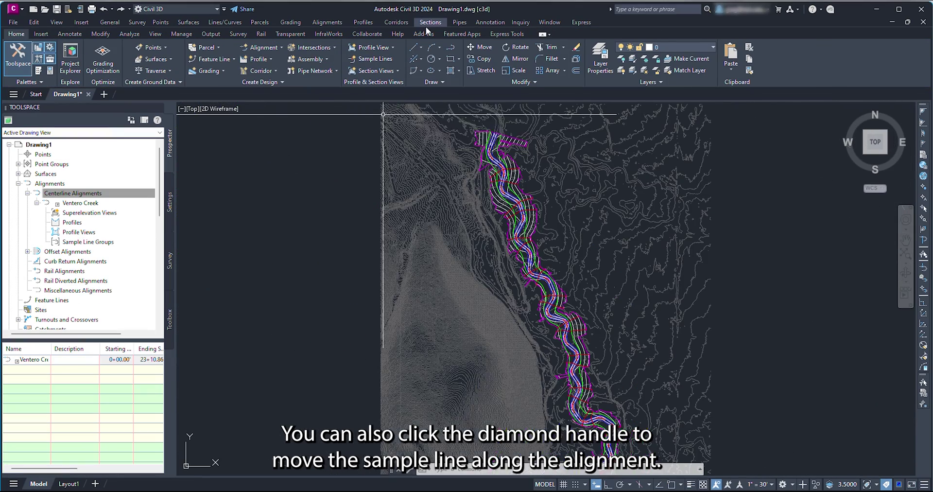
left_click(431, 22)
left_click(428, 34)
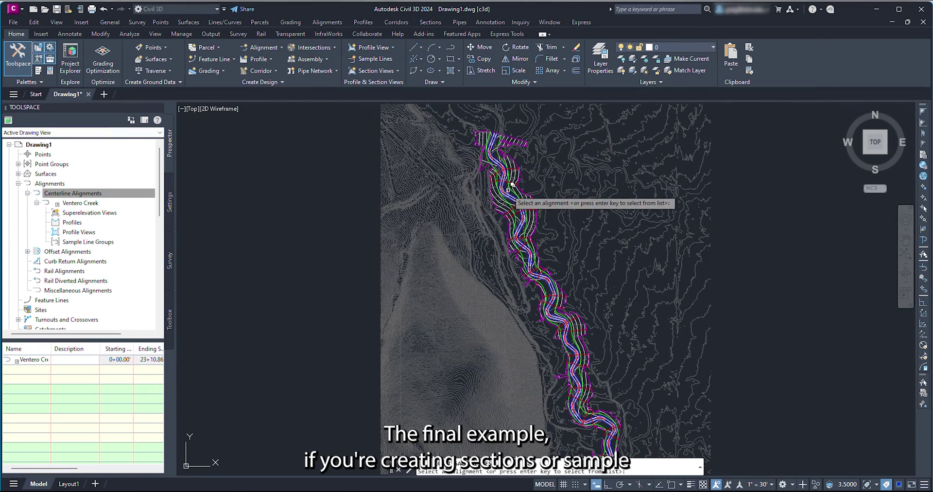
scroll(502, 188, "up", 5)
left_click(494, 201)
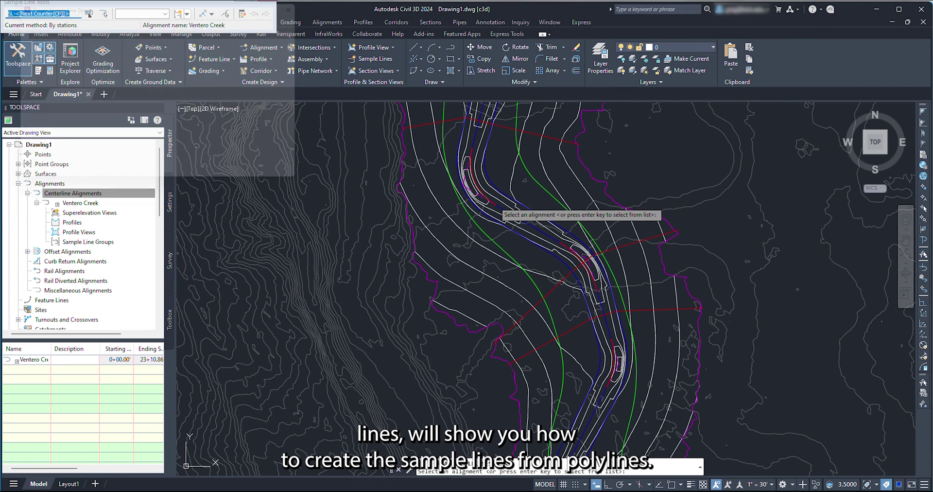
left_click(182, 119)
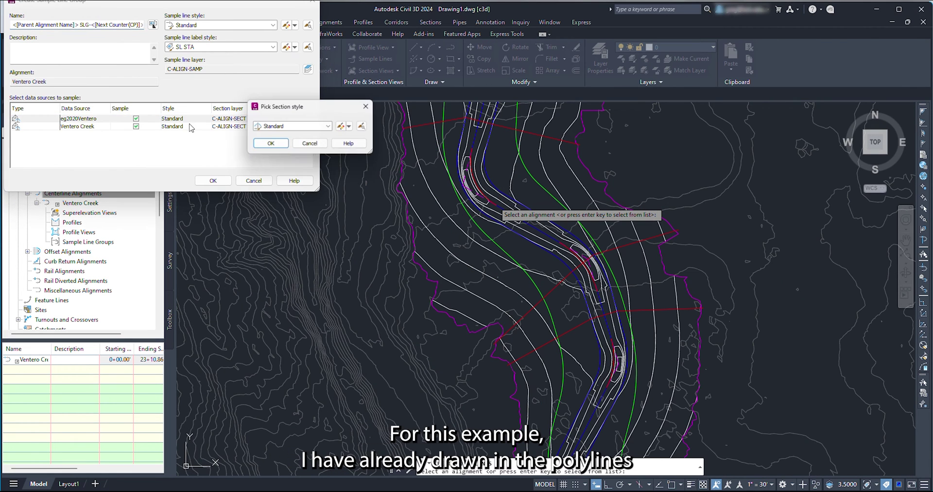
left_click(294, 128)
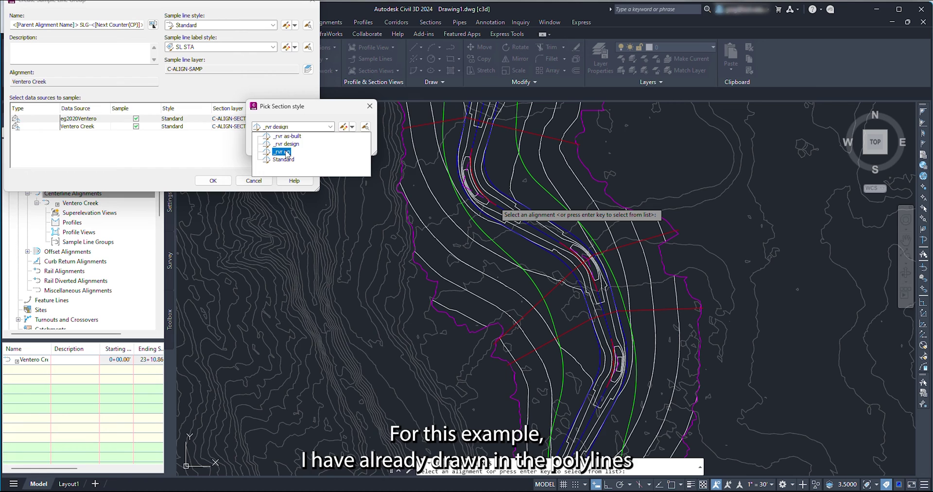
left_click(286, 152)
left_click(267, 144)
Set the Ventero Creek surface's section style to _rvr design in the sample line group for the polyline example.
left_click(194, 127)
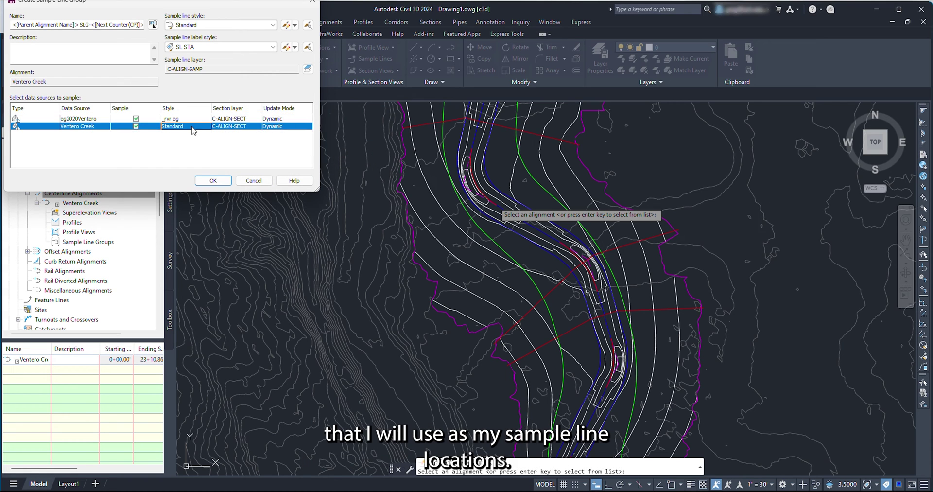
left_click(197, 128)
left_click(273, 127)
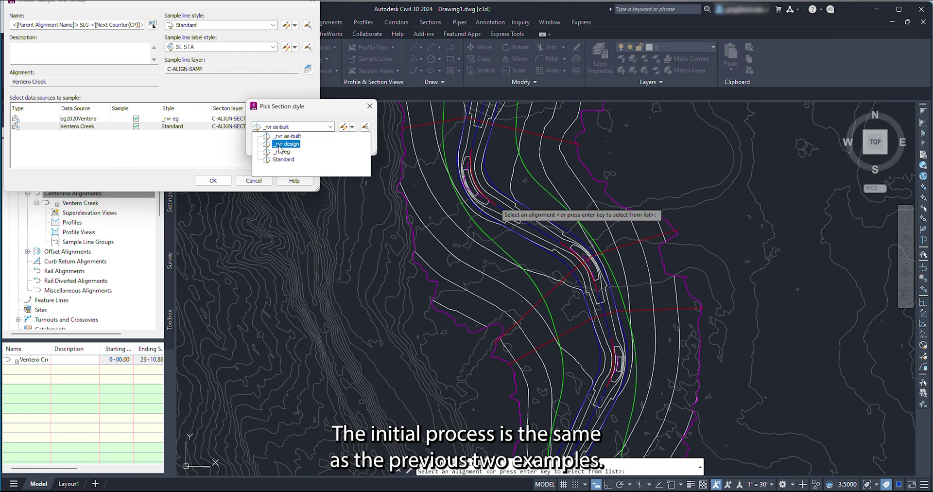
left_click(286, 144)
left_click(266, 144)
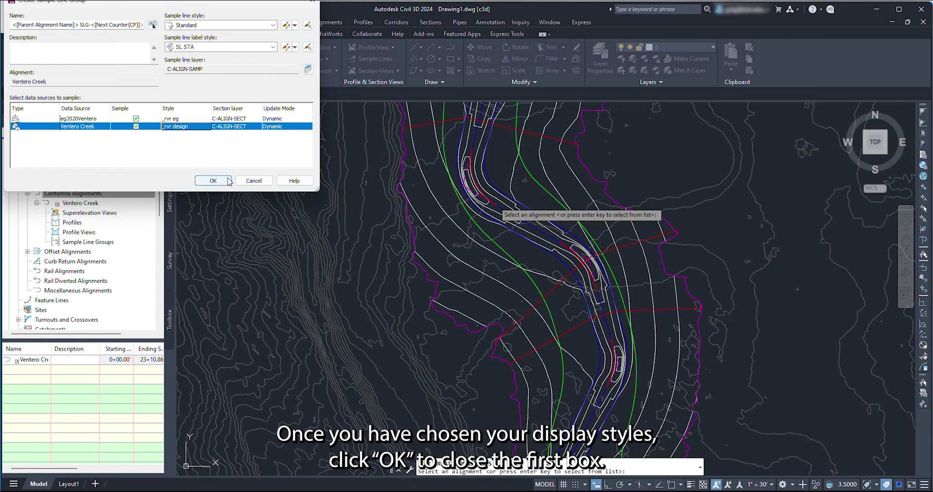
Accept the sample line group settings and set the sample line creation method to existing polylines.
left_click(213, 180)
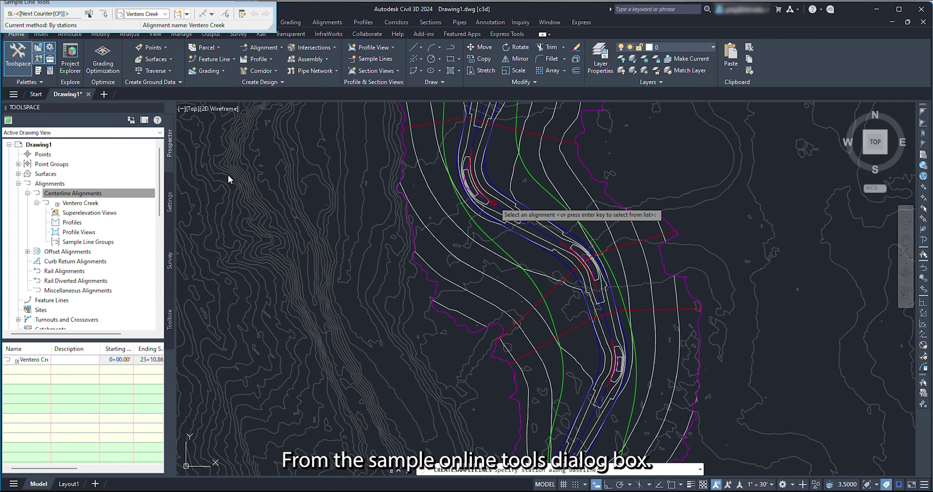
left_click(213, 16)
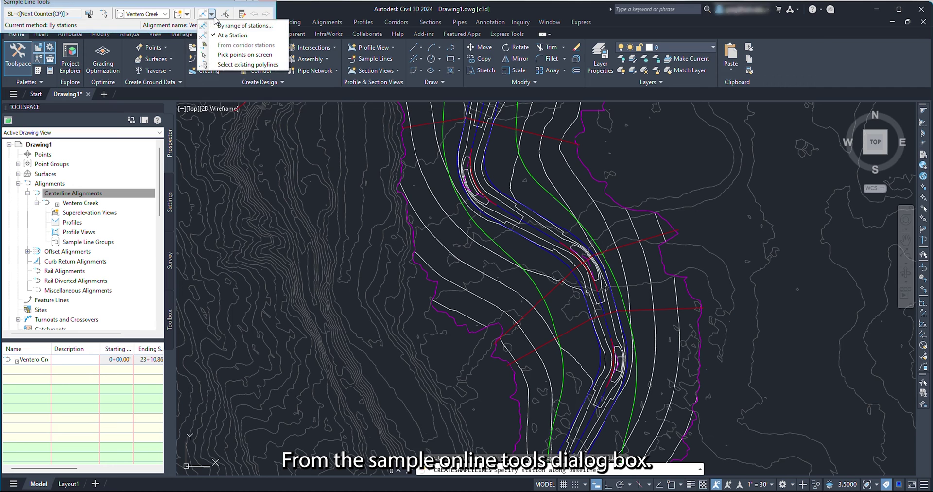
left_click(225, 64)
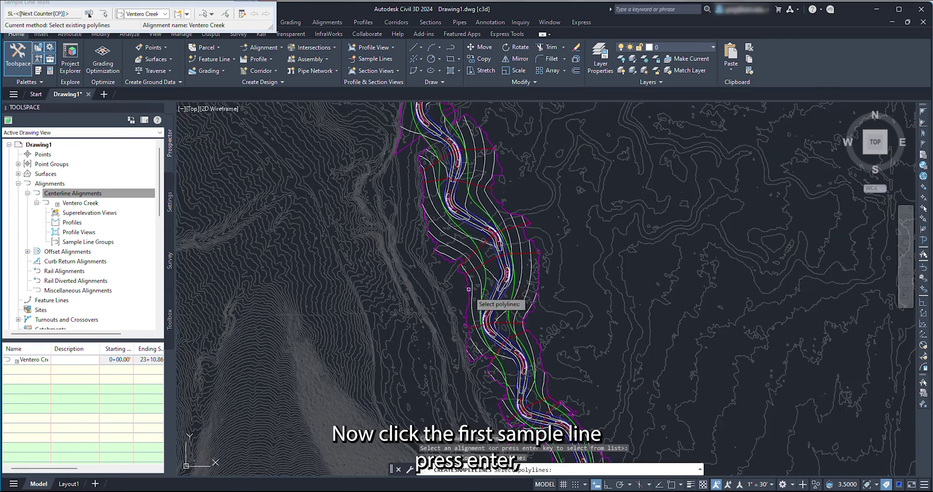
Convert the red polylines across the southern end of Ventero Creek to sample lines, one after another going upstream to the north.
scroll(567, 251, "up", 5)
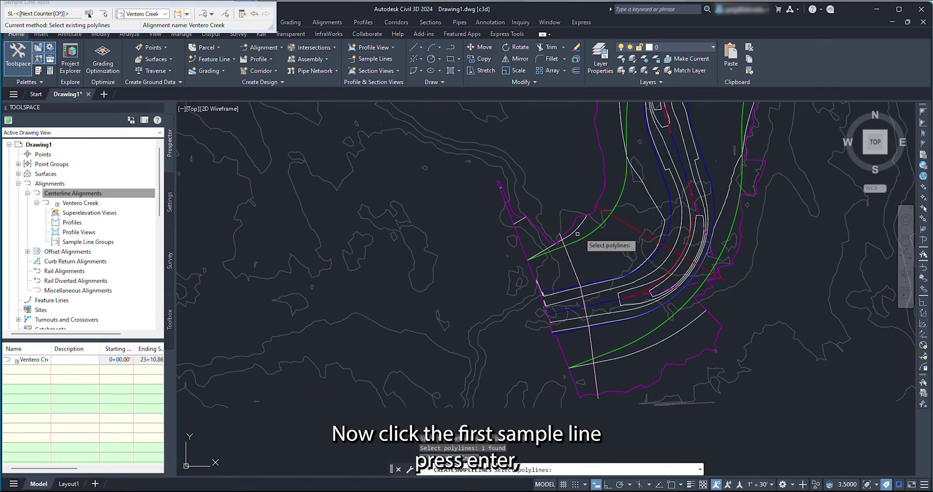
left_click(597, 208)
key("Return")
middle_click_drag(589, 144, 546, 339)
left_click(587, 191)
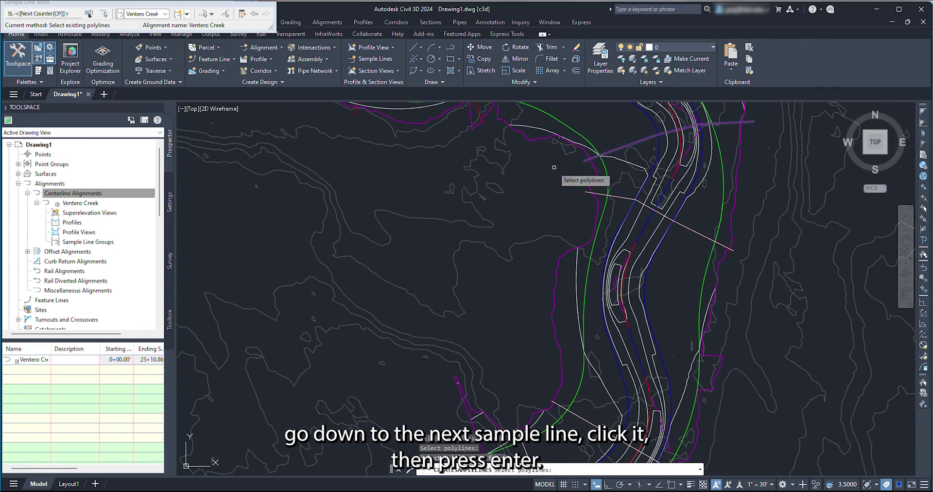
middle_click_drag(554, 167, 574, 274)
left_click(505, 232)
left_click(374, 222)
key("Return")
Continue northward along the creek, picking each next red cross polyline as a sample line.
middle_click_drag(340, 121, 586, 456)
left_click(474, 244)
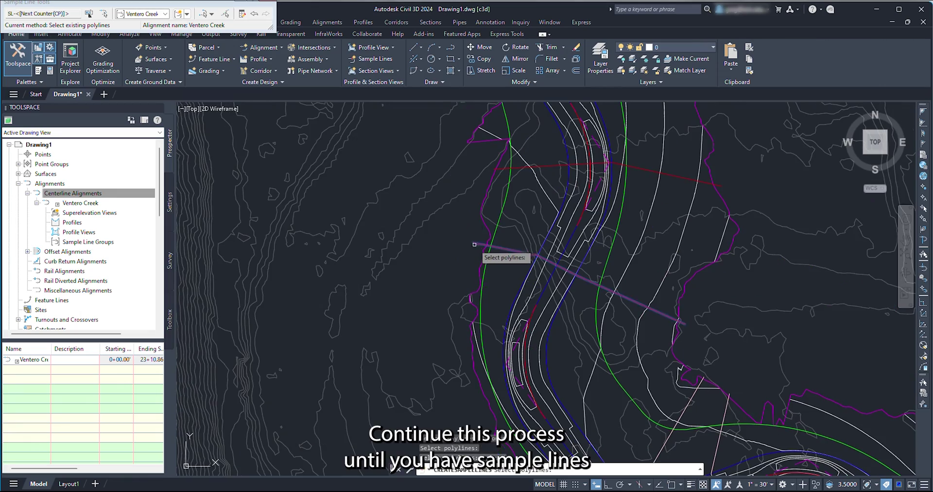
left_click(499, 170)
middle_click_drag(461, 121, 464, 451)
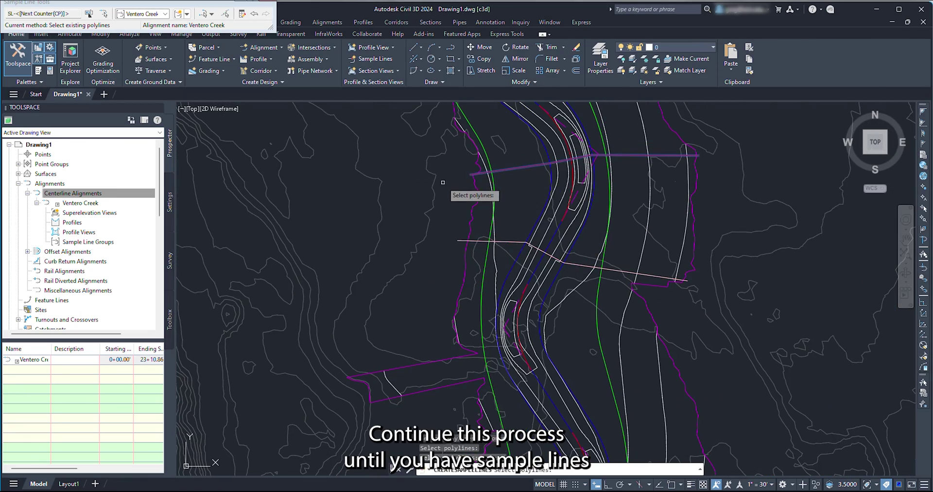
middle_click_drag(443, 182, 477, 333)
middle_click_drag(416, 109, 452, 290)
left_click(451, 285)
left_click(457, 248)
middle_click_drag(450, 160, 576, 449)
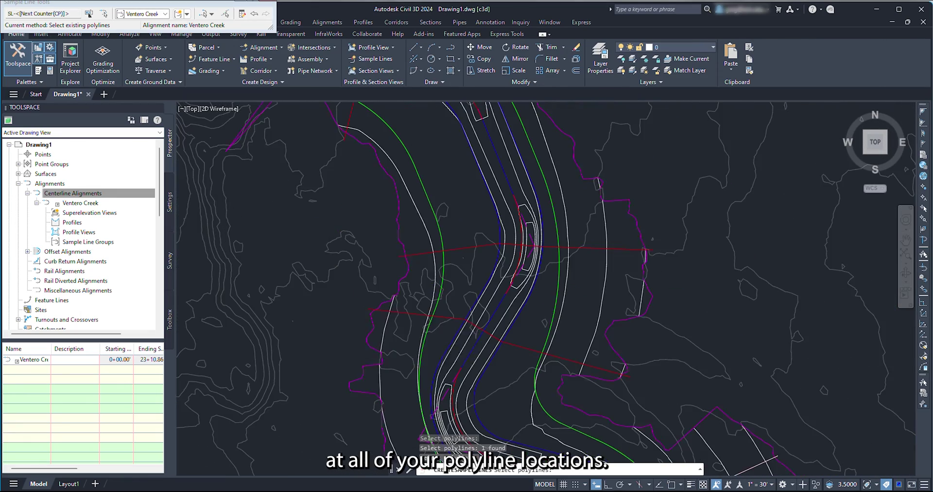
Pick the remaining red polylines across the northern bends of Ventero Creek to make them sample lines.
left_click(418, 313)
left_click(422, 253)
middle_click_drag(422, 251, 489, 450)
left_click(414, 318)
middle_click_drag(378, 268, 463, 381)
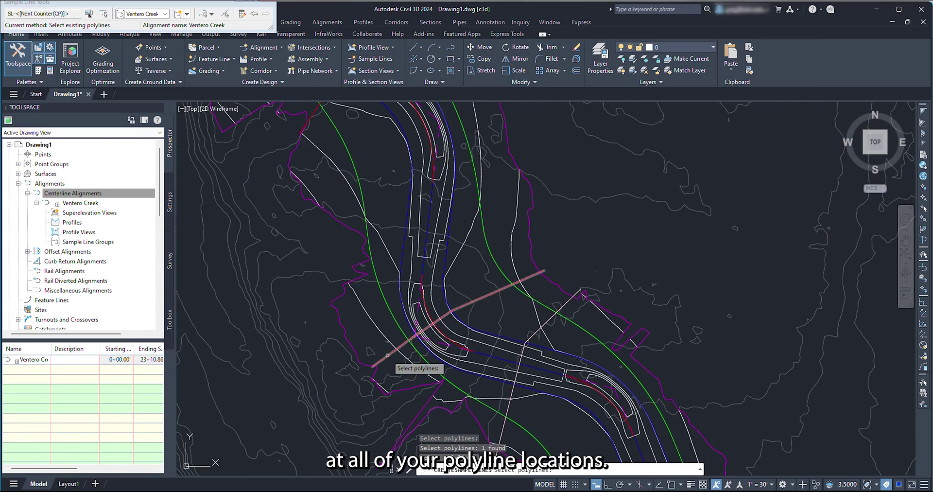
left_click(388, 355)
middle_click_drag(311, 163, 449, 321)
left_click(445, 302)
middle_click_drag(405, 260, 454, 377)
left_click(410, 297)
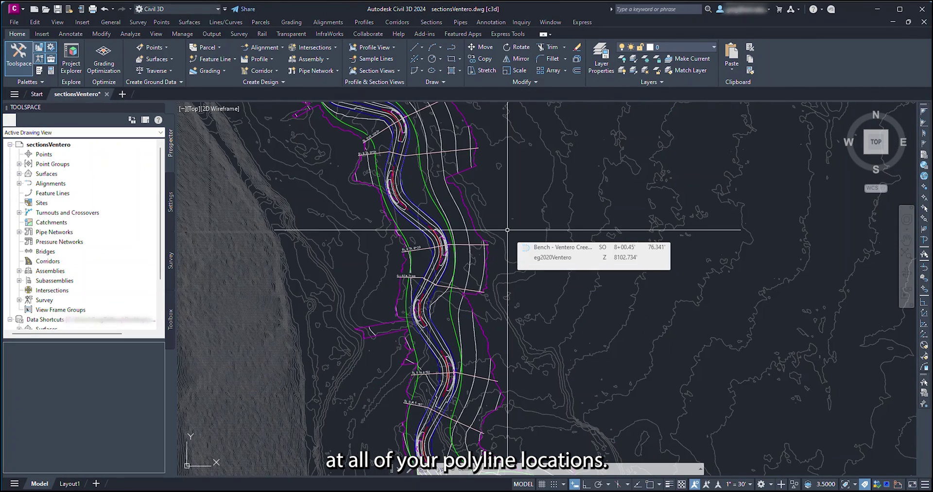
Show the whole creek in the sectionsVentero drawing and set the model space annotation scale to 1" = 20'.
type("z")
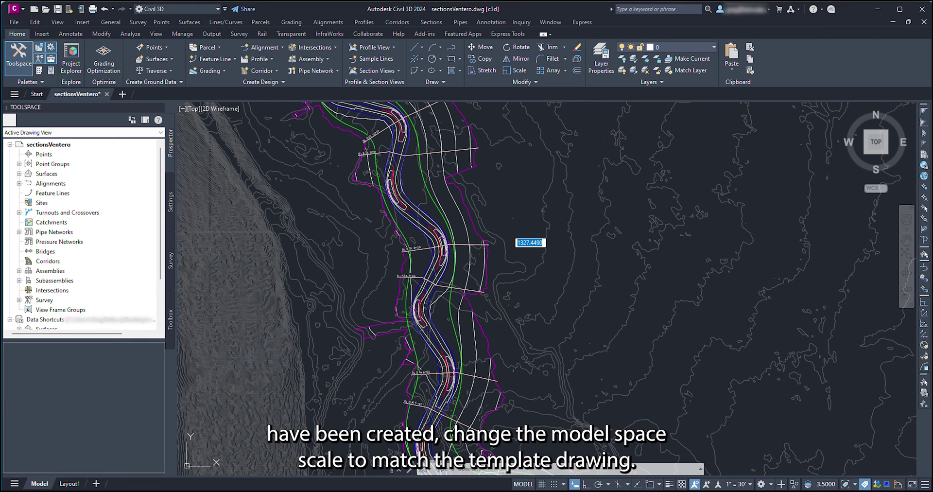
key("Return")
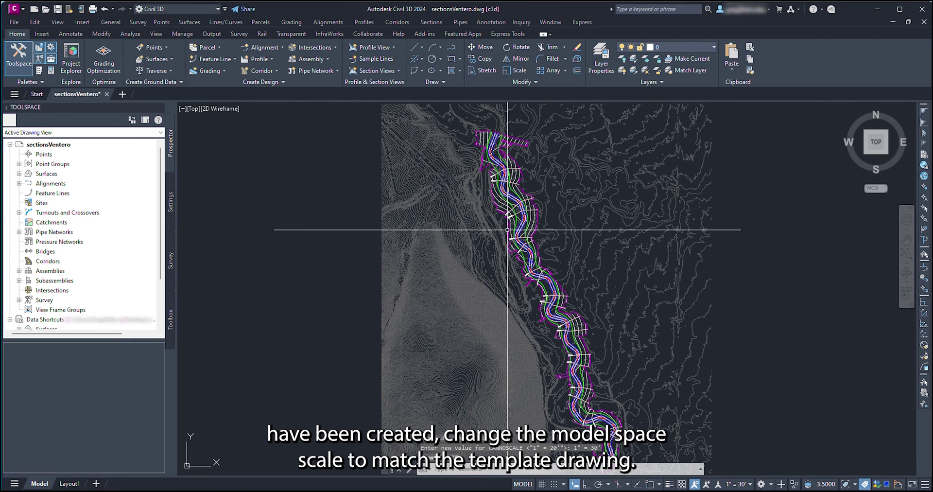
left_click(749, 484)
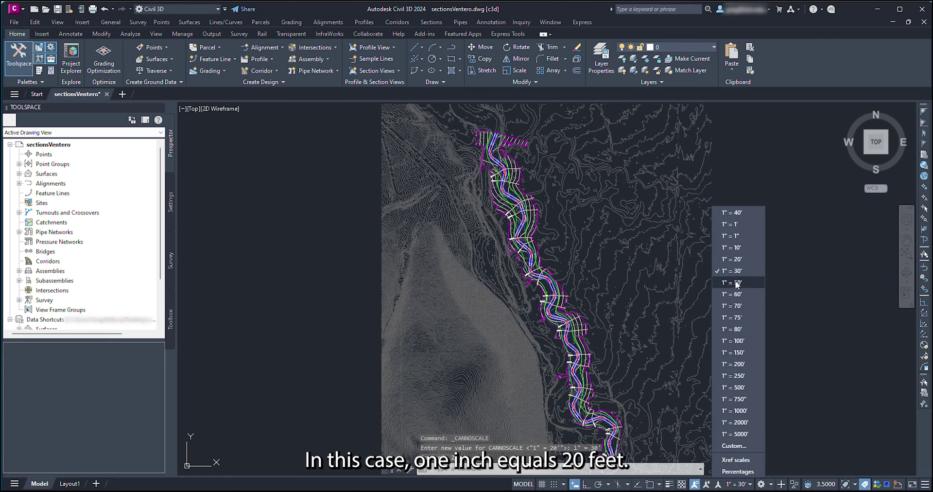
left_click(735, 258)
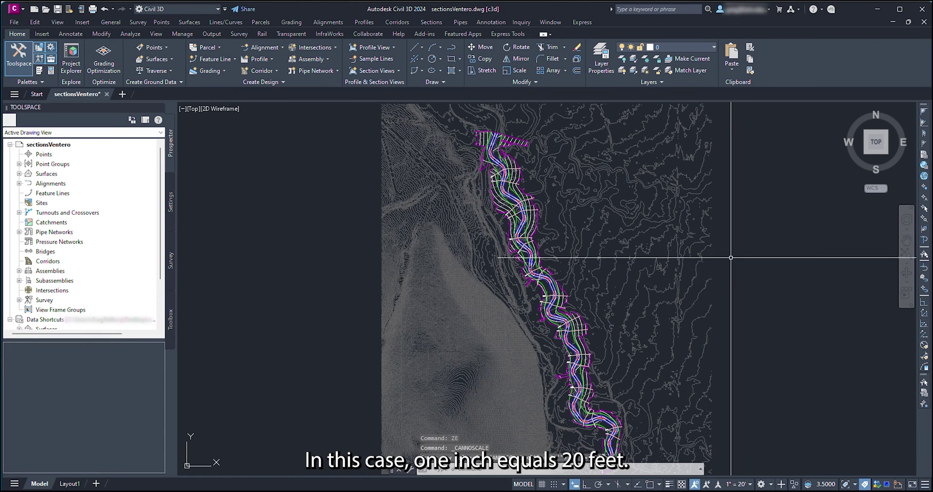
Set up multiple section views for Ventero Creek SLG-3 with style _rvr 2to1 VEGX, placed using layout SECT20sc from _rvrSheetsTemplate.dwg.
left_click(431, 22)
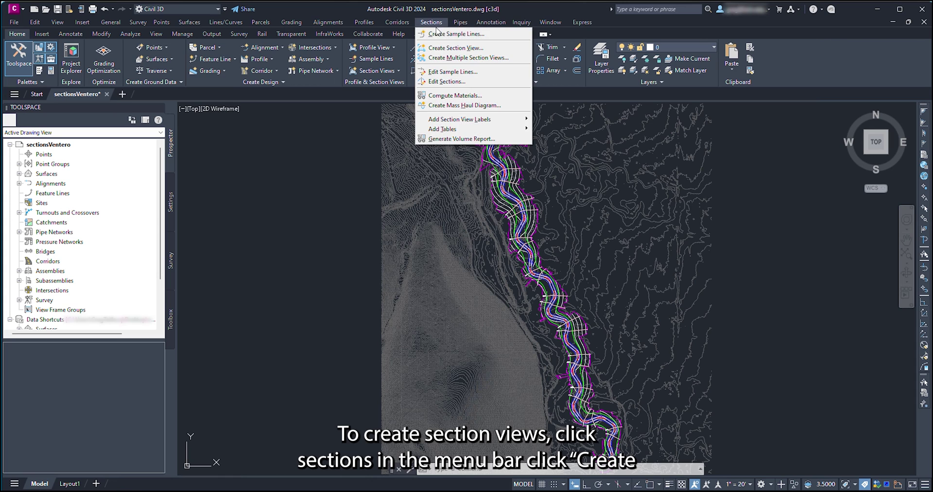
left_click(438, 57)
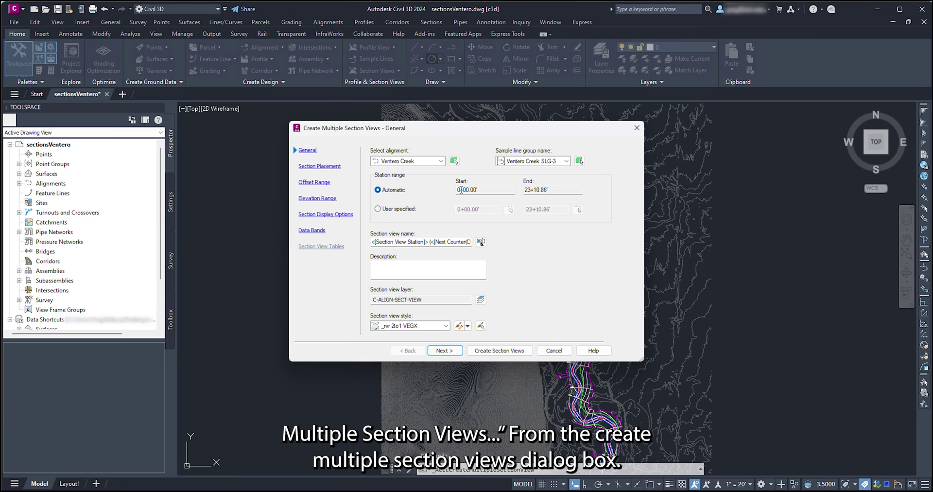
left_click(443, 351)
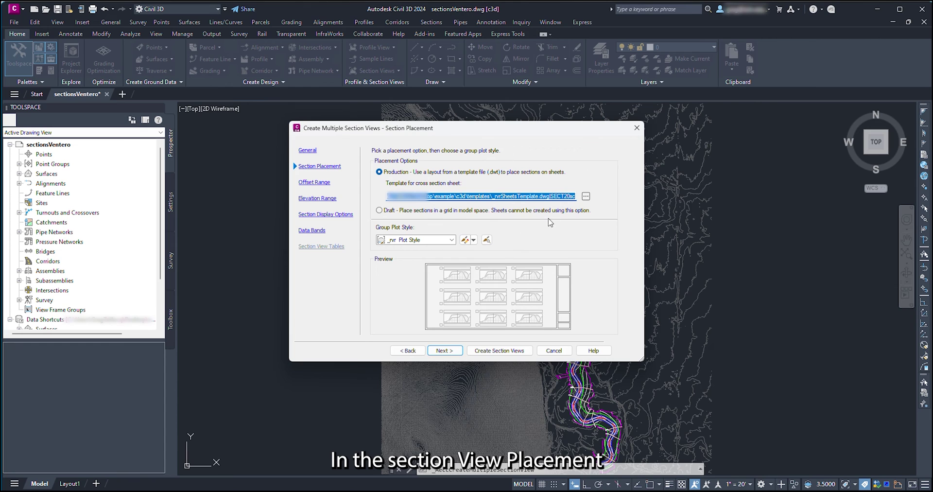
left_click(585, 196)
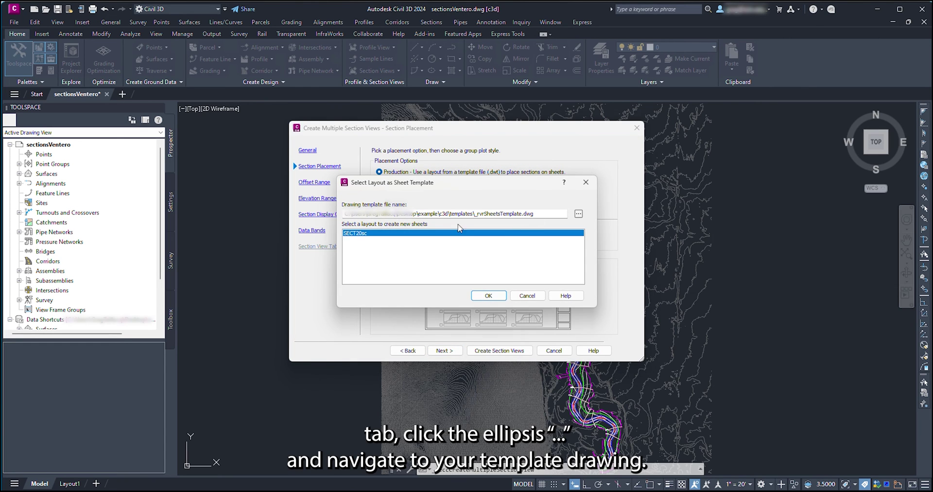
left_click(497, 296)
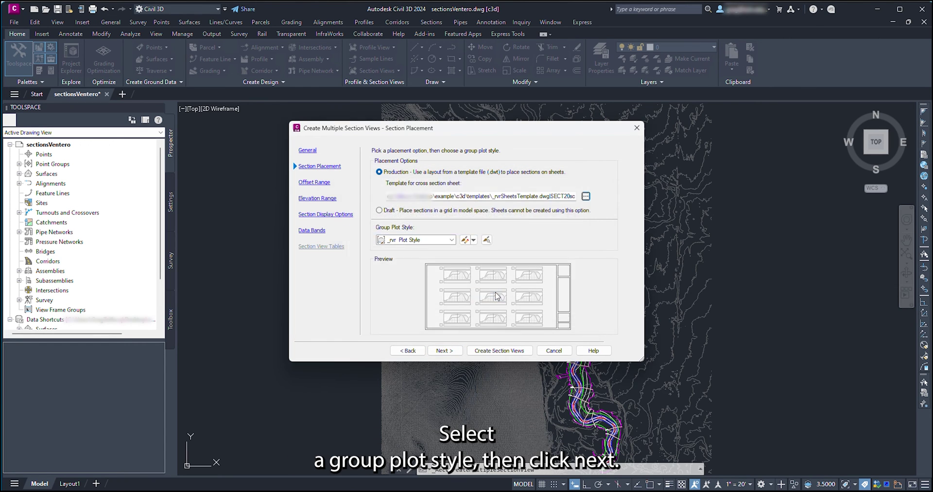
Keep the defaults for the remaining section view settings and place the section views in the empty space east of the creek.
left_click(444, 351)
left_click(444, 350)
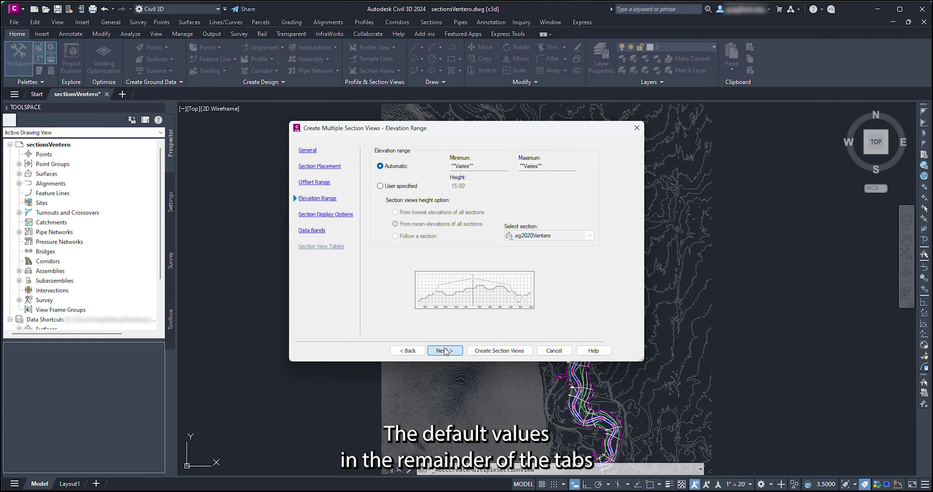
left_click(444, 350)
left_click(444, 350)
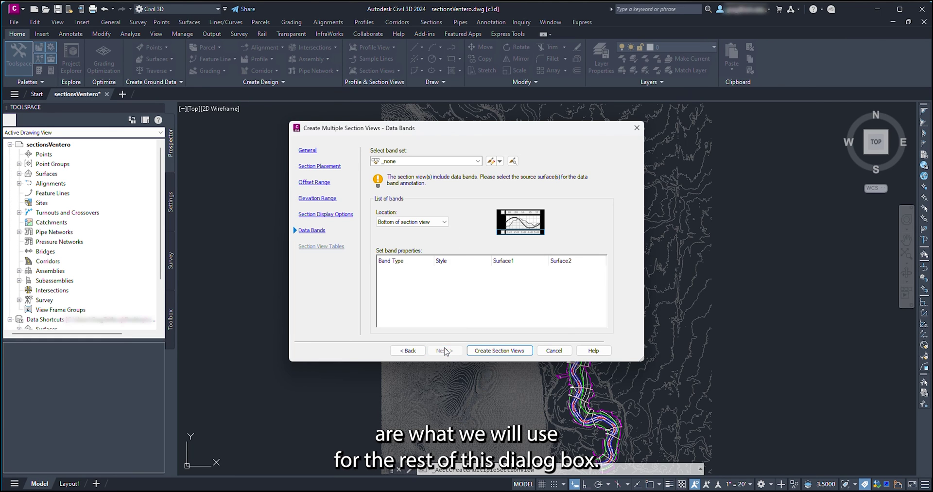
left_click(500, 351)
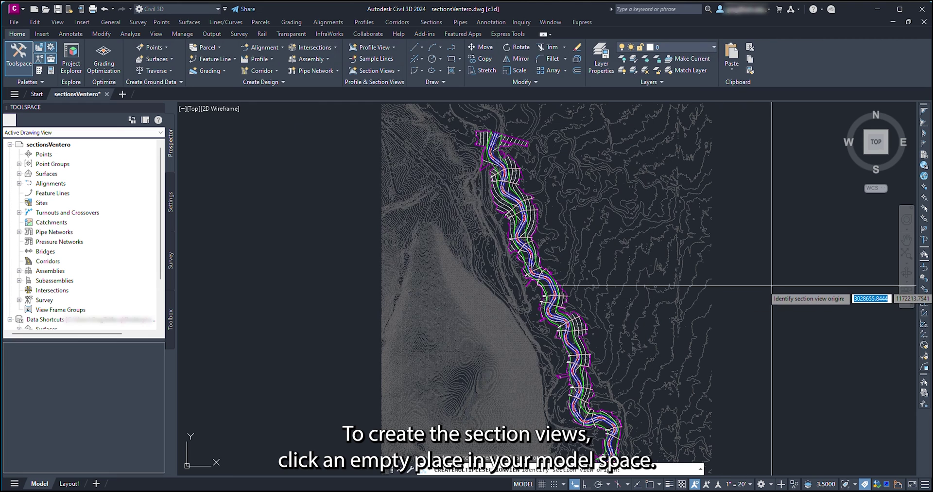
left_click(785, 284)
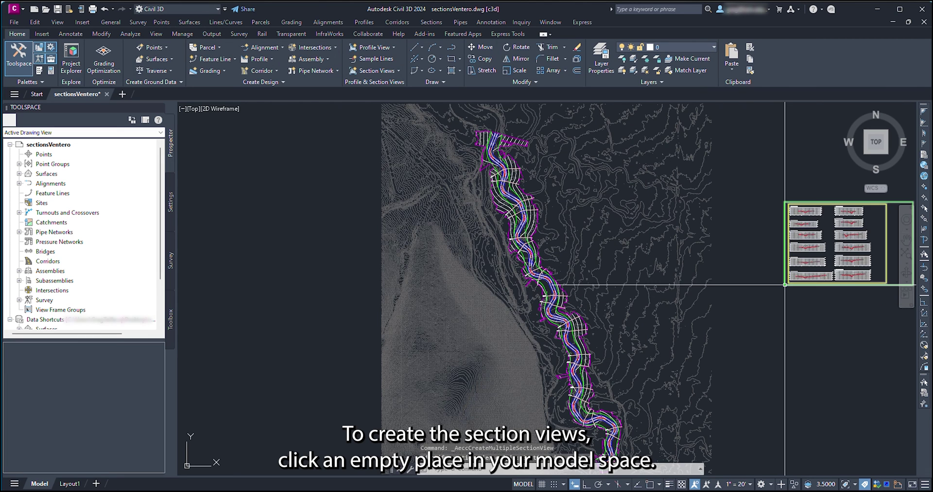
Start creating section sheets from the first section sheet and set the layout name to SECTIONS - (<[Next Counter(CP)]>).
middle_click_drag(761, 311, 420, 315)
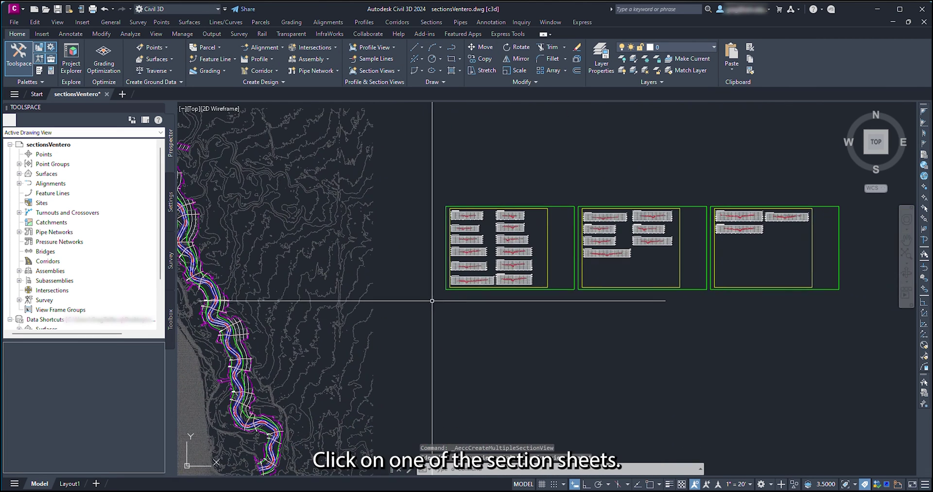
left_click(485, 290)
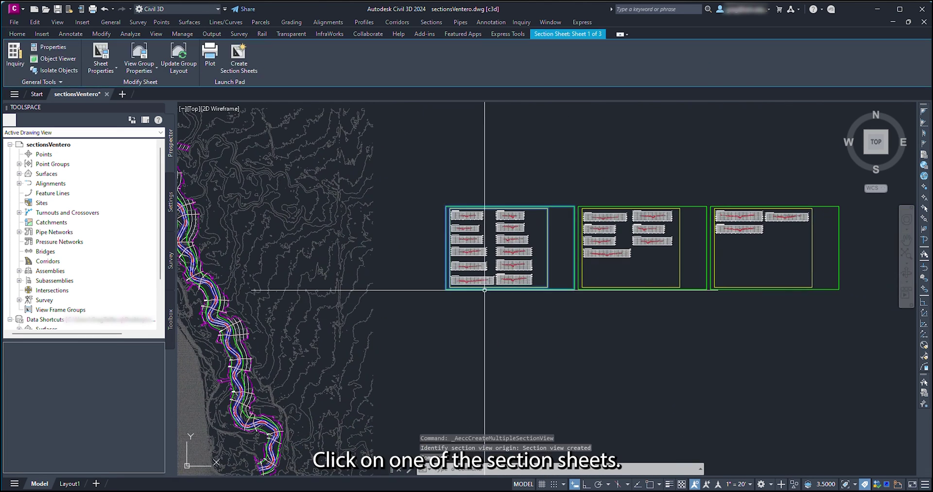
left_click(238, 67)
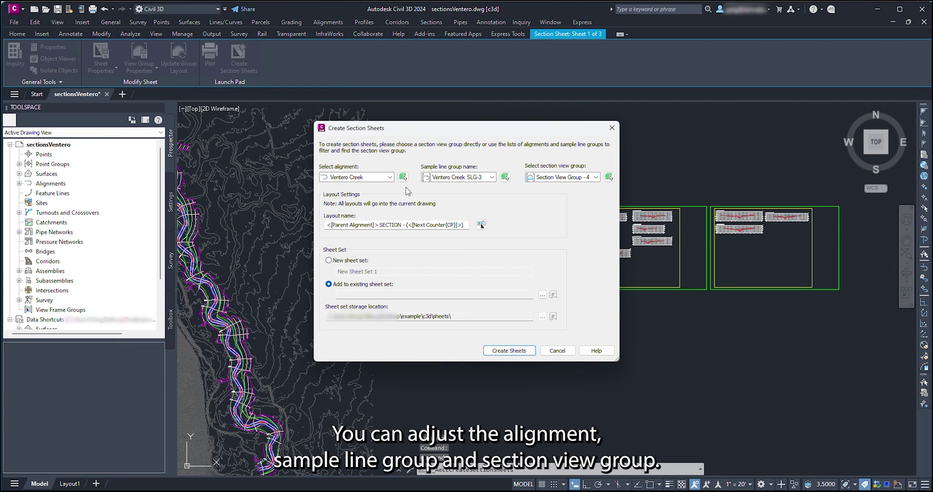
left_click_drag(379, 226, 319, 233)
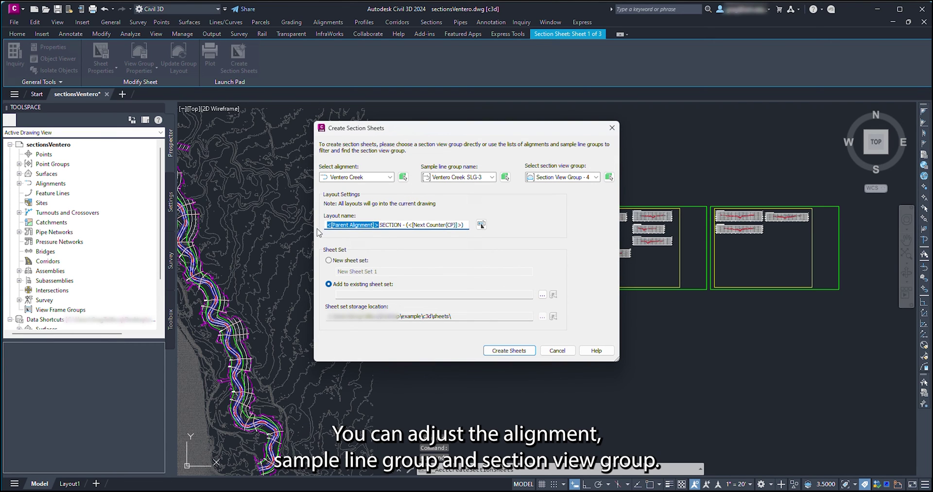
key("Delete")
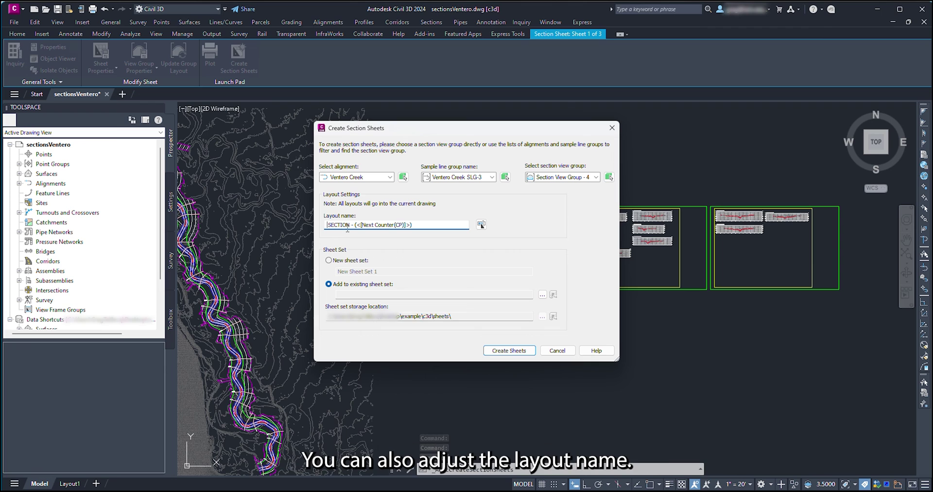
key("Delete")
type("S")
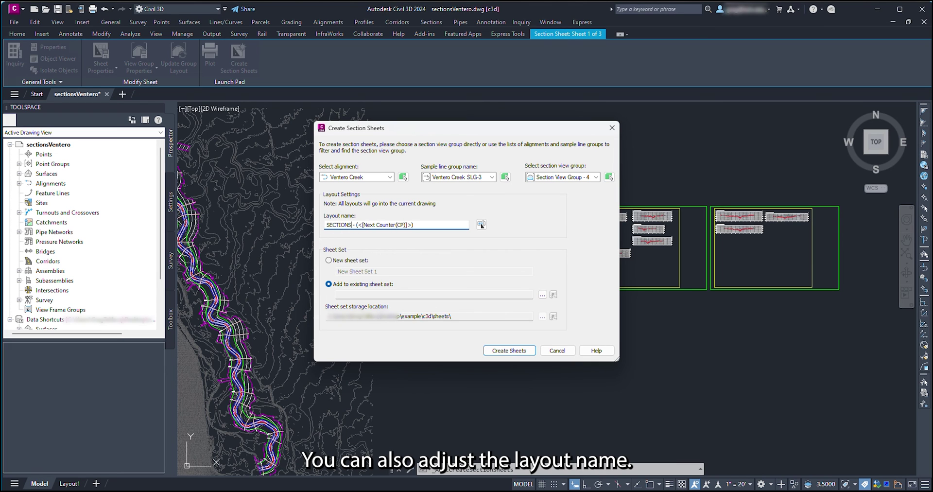
Add the section sheets to the existing _ventero sheet set and create them.
left_click(542, 295)
left_click(532, 296)
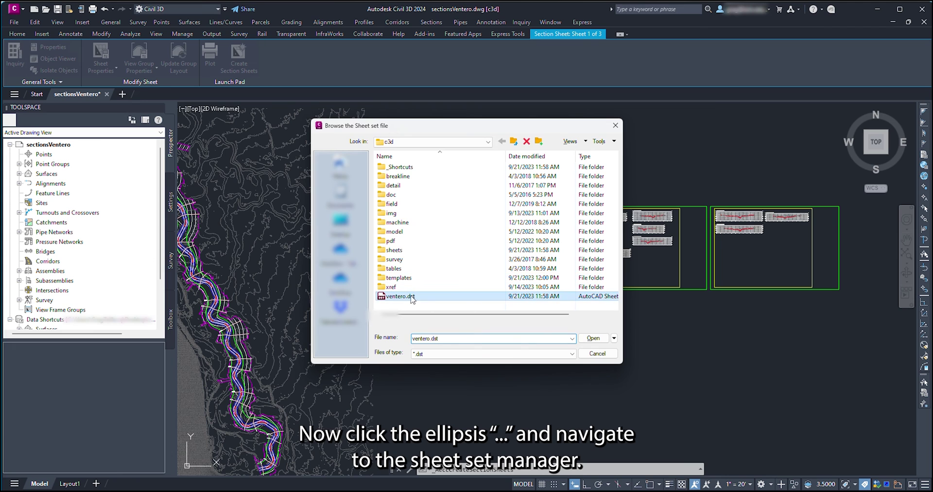
left_click(593, 338)
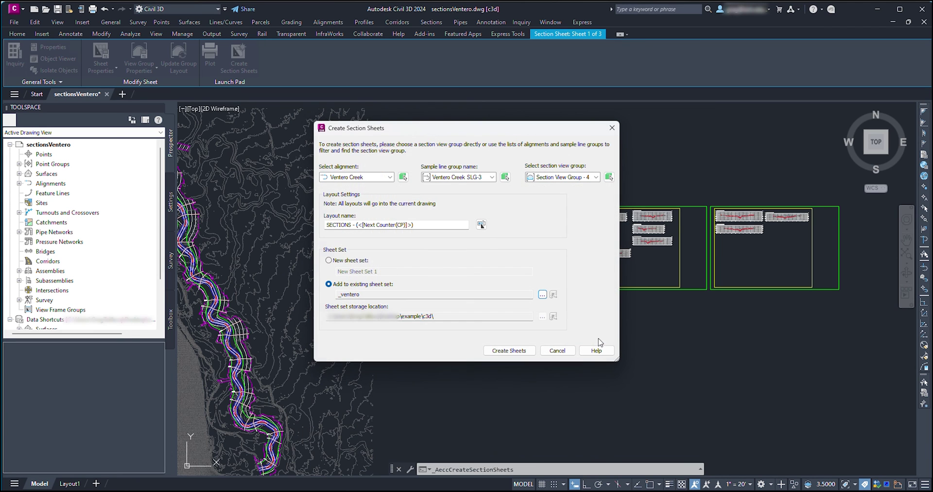
left_click(505, 350)
left_click(494, 274)
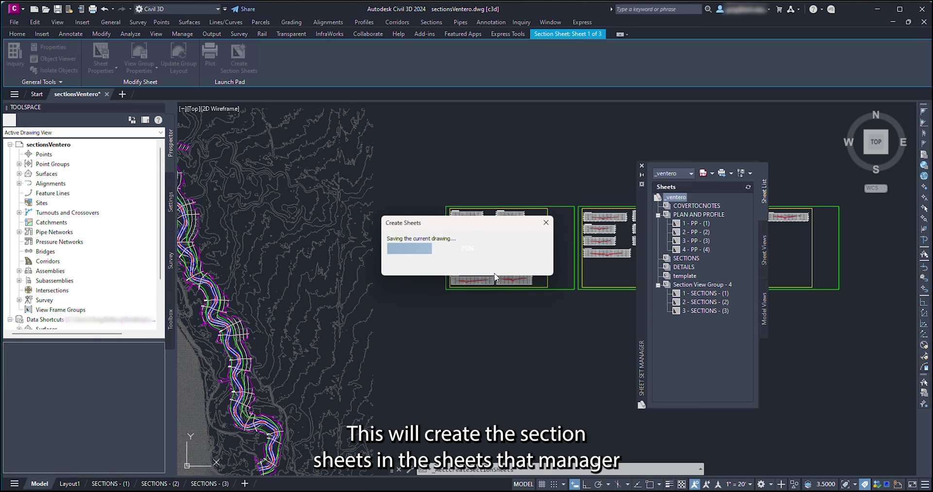
Move the three section sheets from Section View Group - 4 into the SECTIONS subset and open sheet 1 - SECTIONS - (1).
left_click(704, 293)
left_click(704, 310, "shift")
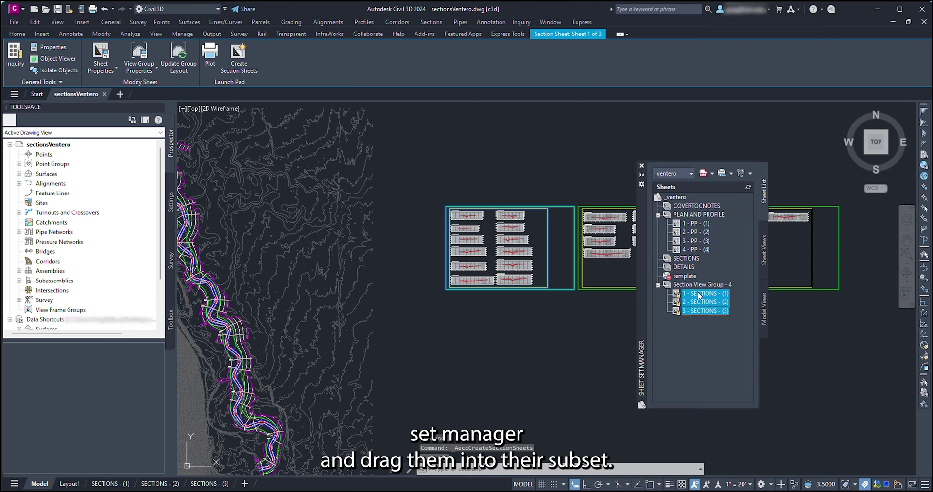
mouse_move(698, 294)
left_mouse_down()
mouse_move(688, 296)
mouse_move(678, 259)
left_mouse_up()
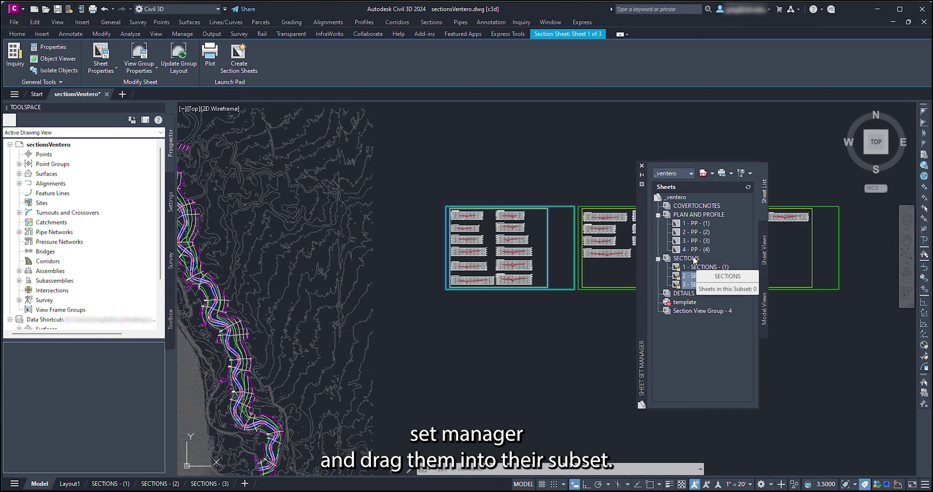
double_click(702, 268)
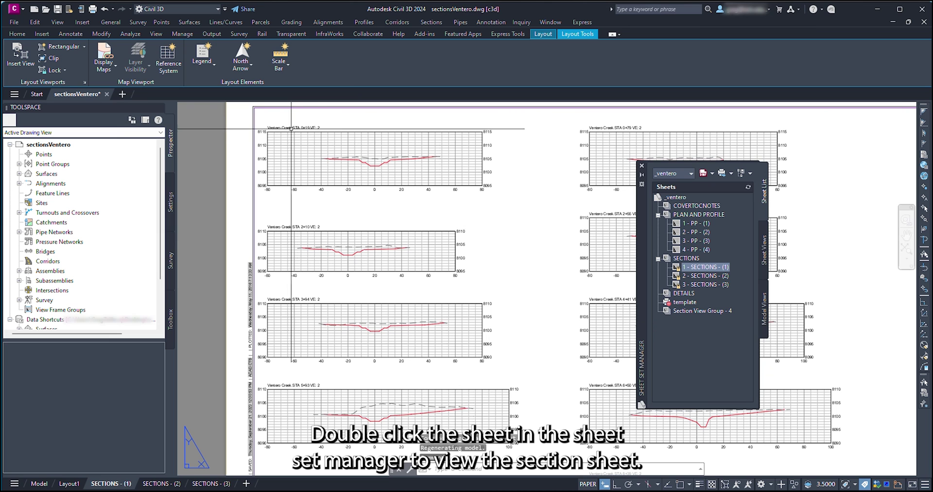
Set sheetLine3 in the properties of sheet 1 - SECTIONS - (1) to STA 0+19 TO 10+37.
middle_click_drag(425, 310, 289, 102)
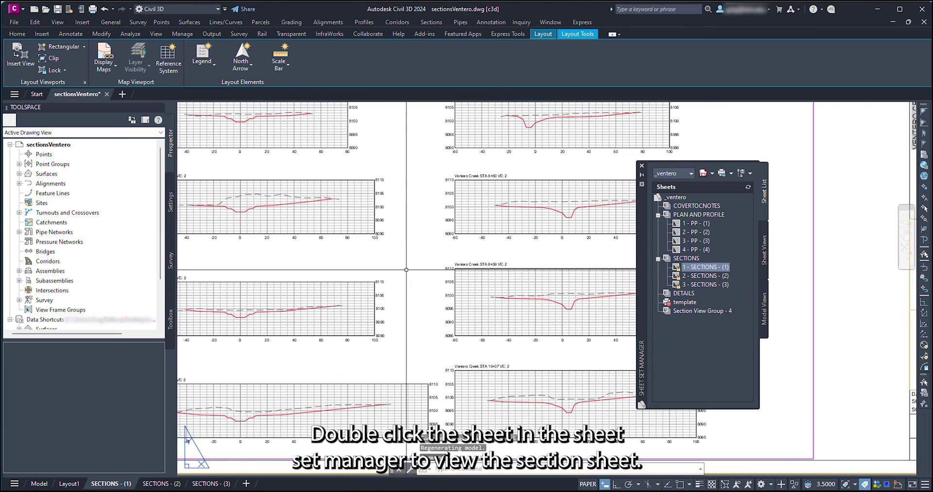
middle_click_drag(407, 269, 368, 219)
scroll(491, 324, "up", 1)
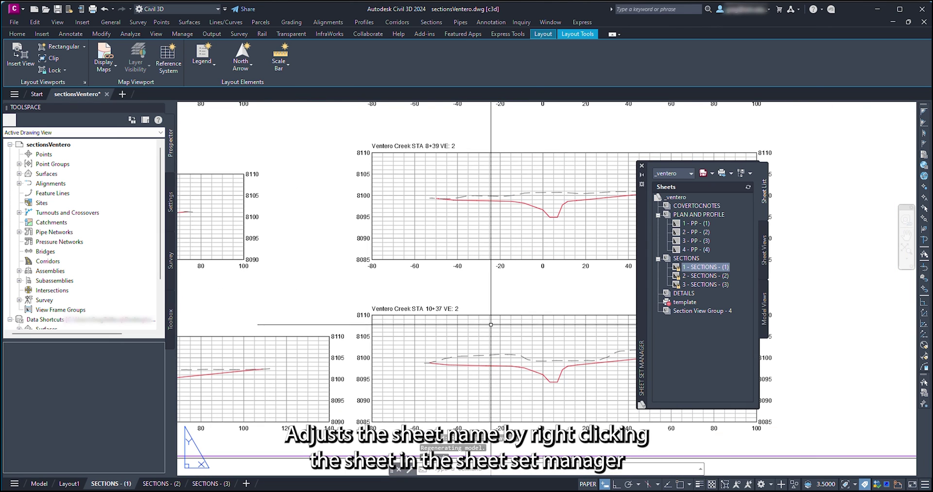
right_click(714, 268)
left_click(732, 391)
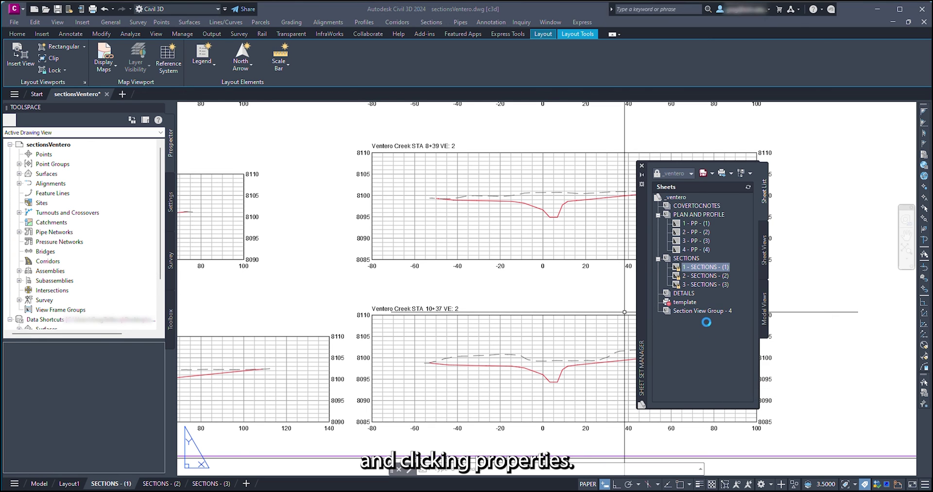
left_click(652, 307)
type("STA 0")
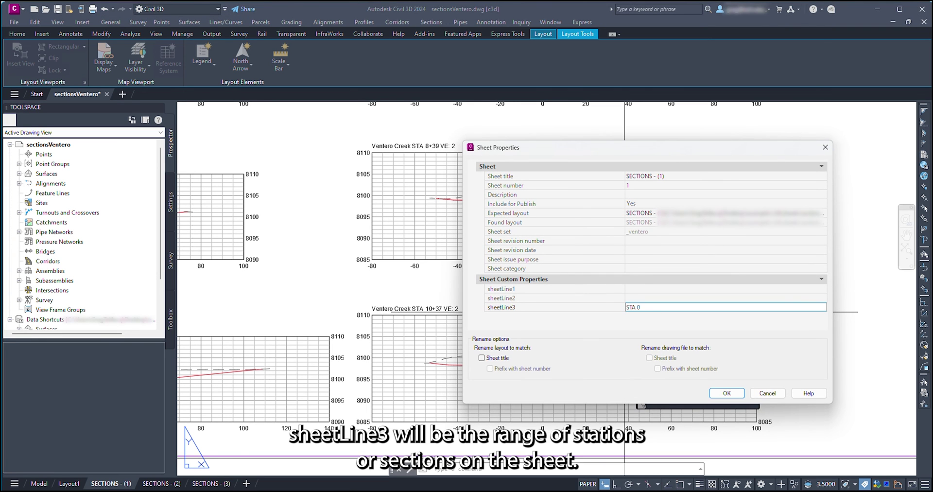
type("+19 TO 10+37")
Set sheetLine2 of the first section sheet to SECTIONS - (1) and accept the sheet properties.
left_click(667, 298)
type("SECTIONS")
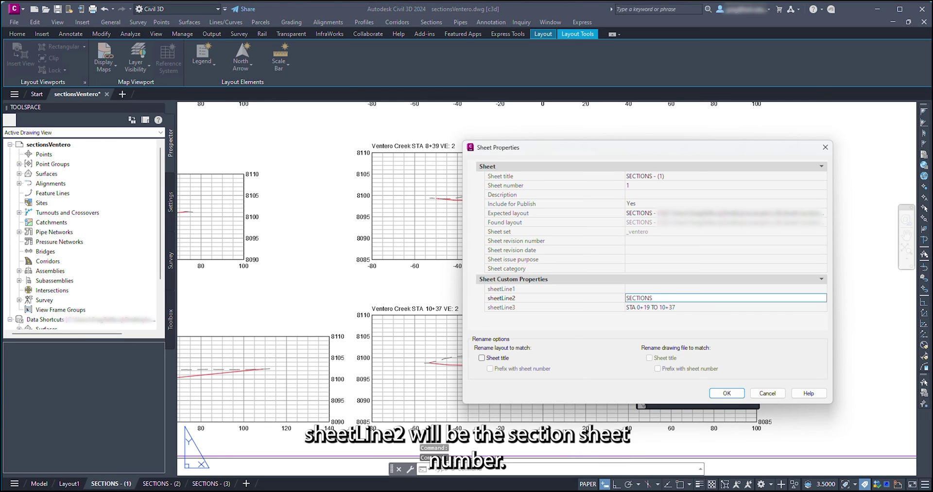
key("Return")
type("- (1)")
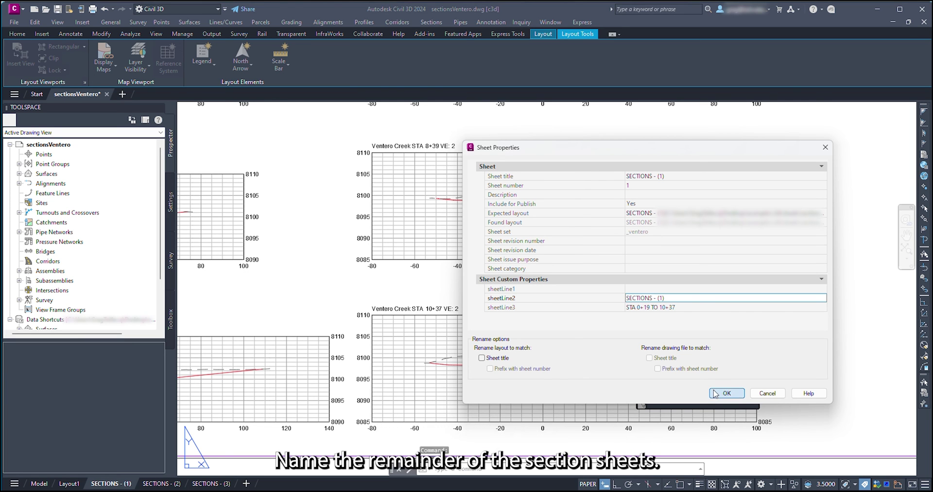
left_click(714, 391)
Open sheet 2 - SECTIONS - (2) and set sheetLine3 in its properties to STA 12+04 TO 18+12.
double_click(700, 276)
scroll(531, 275, "up", 3)
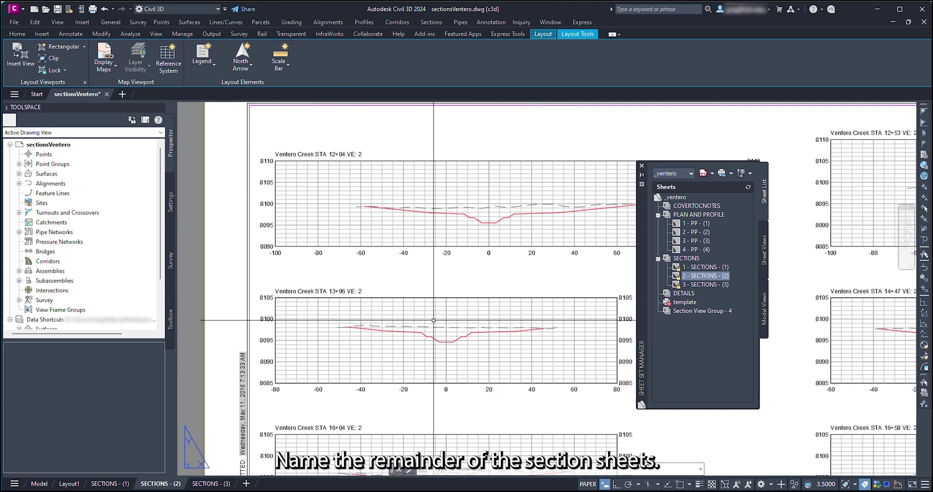
right_click(705, 276)
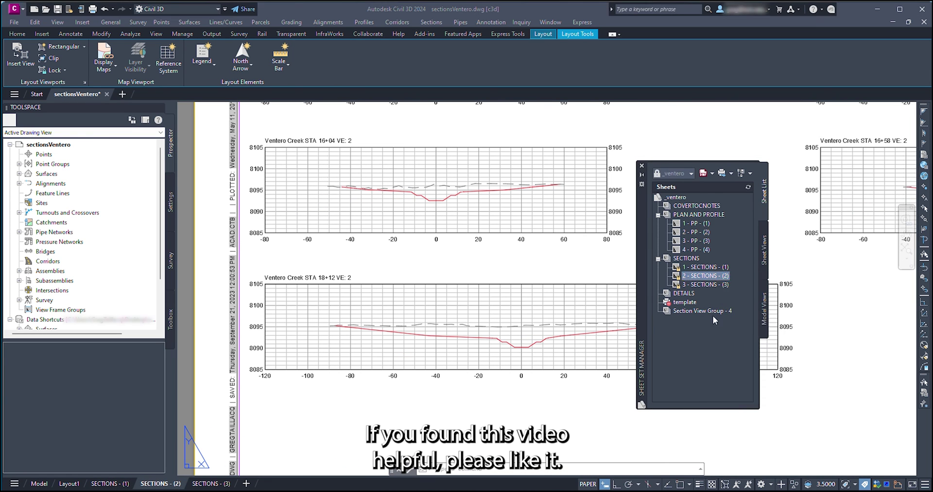
left_click(729, 406)
left_click(652, 307)
type("ST")
key("BackSpace")
key("BackSpace")
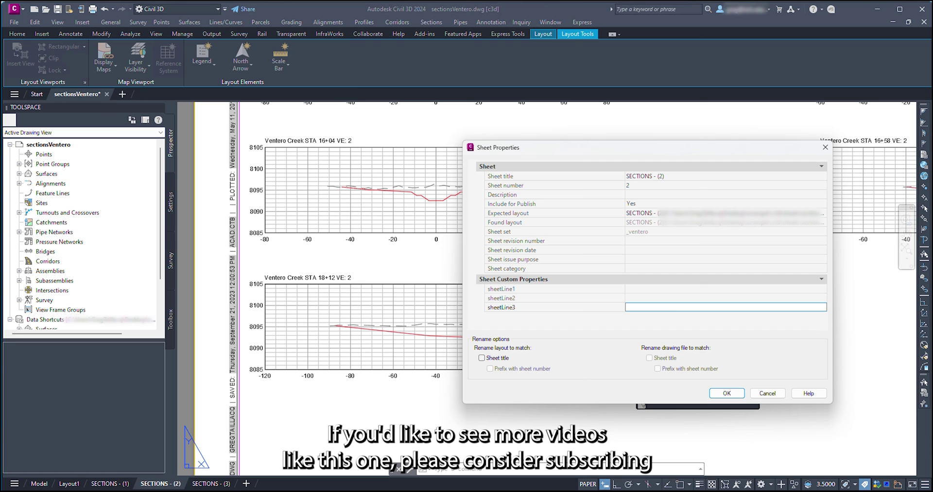
type("STA 12+04 TO 18+12")
Set sheetLine2 of the second section sheet to SECTIONS - (2) and accept the sheet properties.
left_click(631, 298)
type("SECTIONS - (2)")
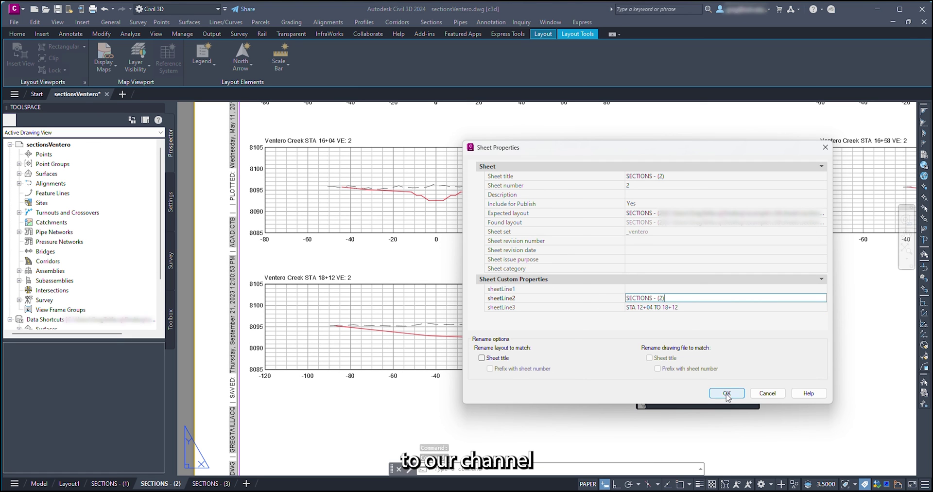
left_click(727, 393)
Open sheet 3 - SECTIONS - (3) and set sheetLine3 in its properties to STA 18+59 TO 20+82.
middle_click(792, 338)
middle_click(792, 338)
double_click(705, 284)
scroll(296, 118, "up", 4)
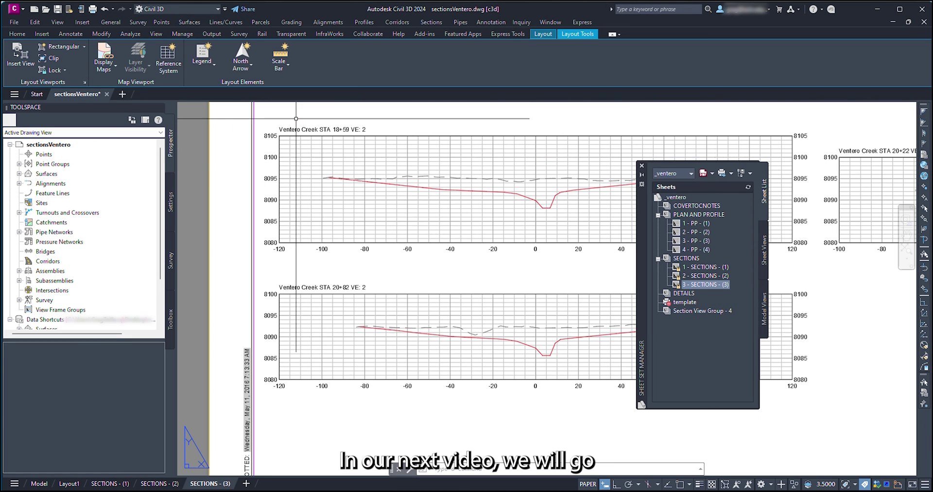
right_click(705, 284)
left_click(715, 408)
left_click(632, 307)
type("STA")
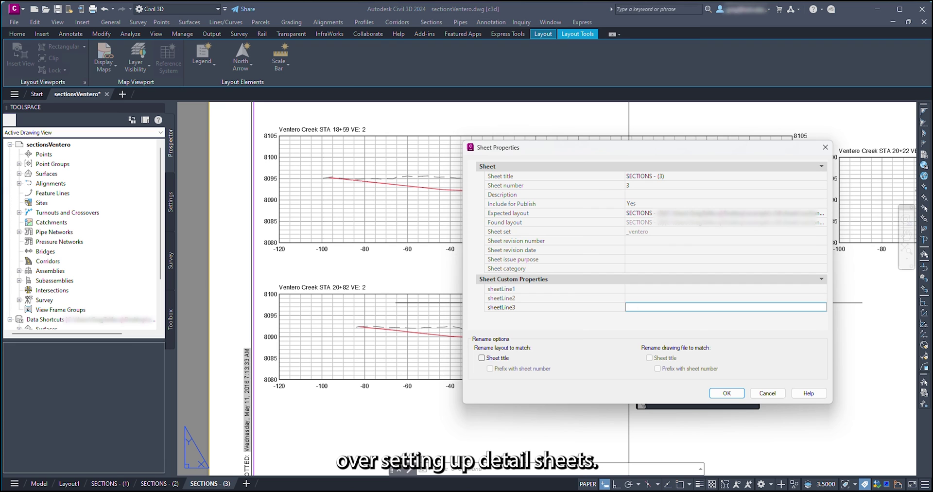
type("STA 18+59 TO 20+82")
Enter the SECTIONS heading in sheetLine2 of the third section sheet and accept the sheet properties.
left_click(688, 298)
type("SECTIONS - (3")
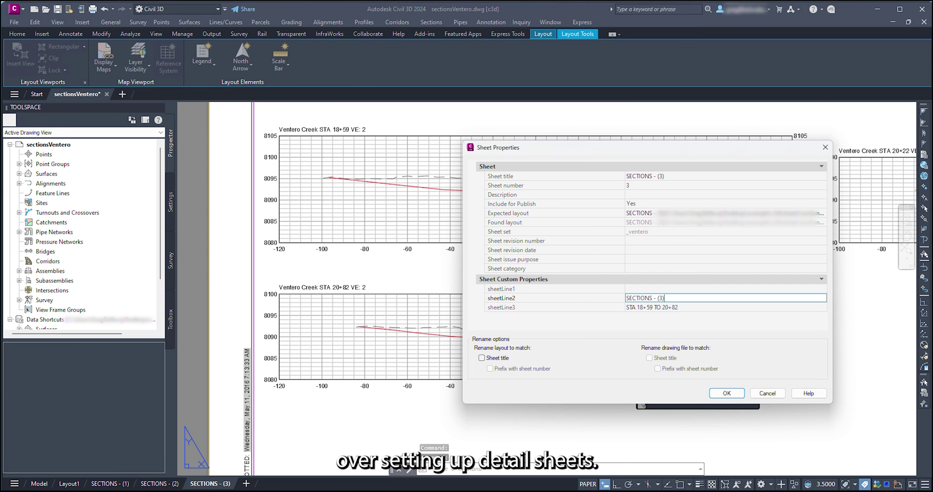
left_click(727, 393)
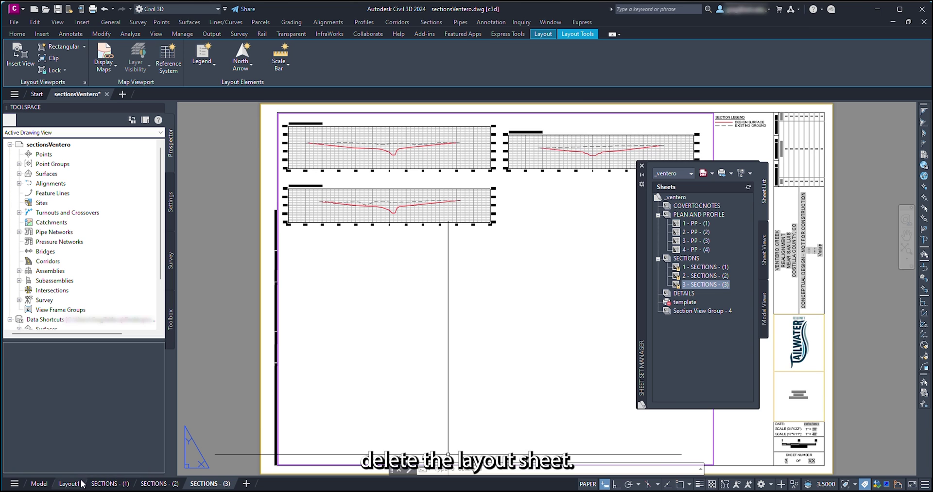
Delete Layout1 from the drawing and remove the empty Section View Group - 4 subset from the sheet set.
left_click(69, 483)
right_click(77, 482)
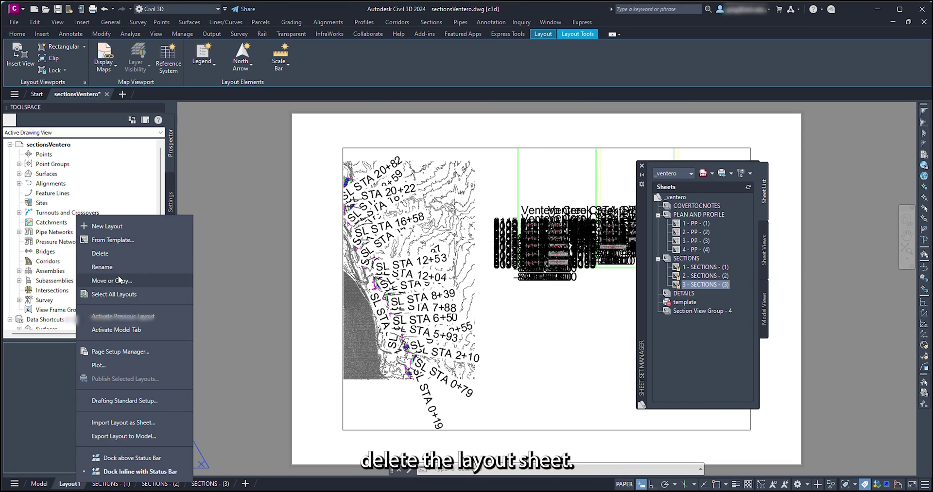
left_click(100, 253)
left_click(485, 288)
right_click(694, 311)
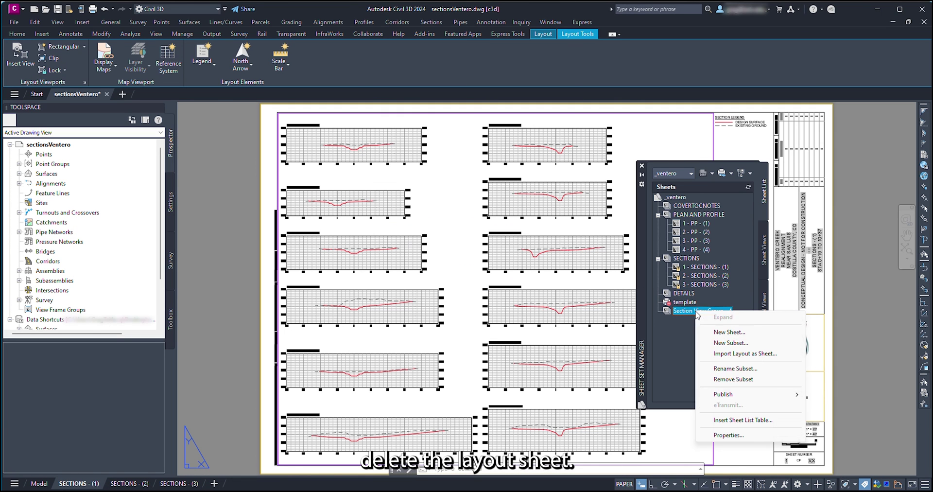
left_click(733, 379)
Open the drawing properties with DWGPROPS and copy the file name sectionsVentero.dwg into the summary title.
type("dwgpr")
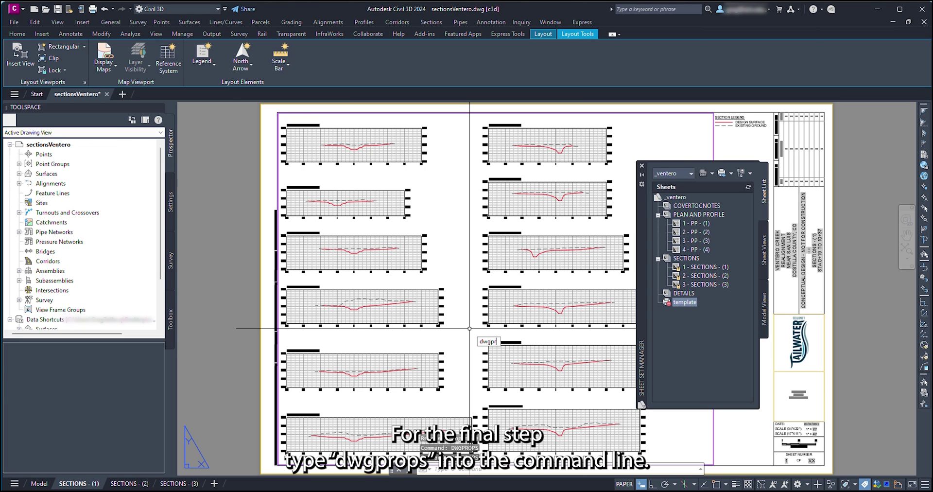
type("ops")
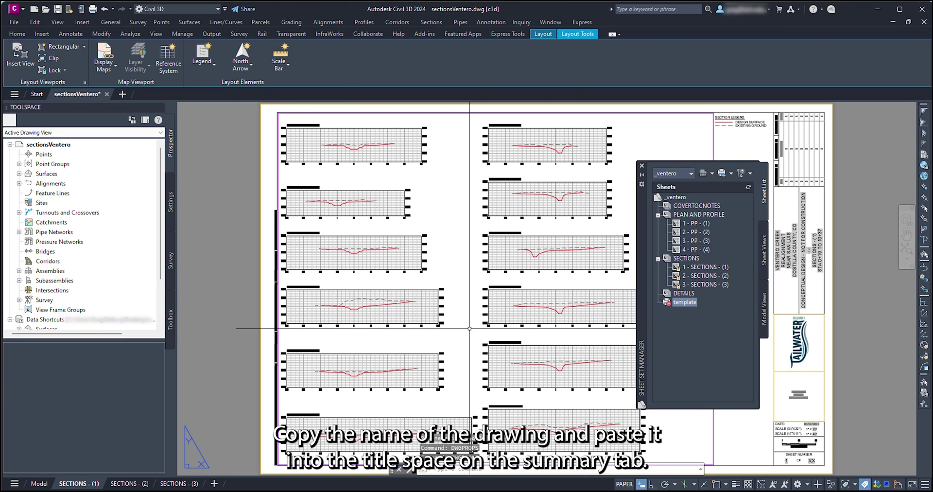
key("Return")
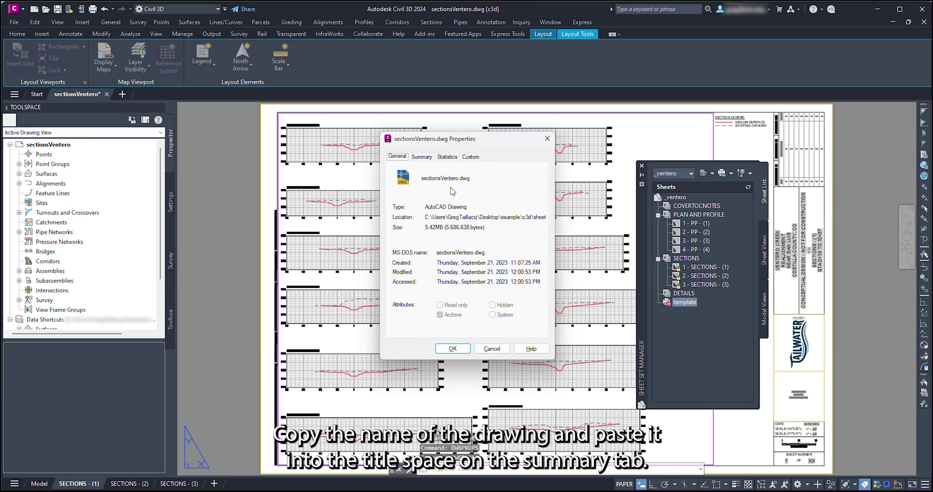
left_click_drag(471, 179, 421, 179)
key("ctrl+c")
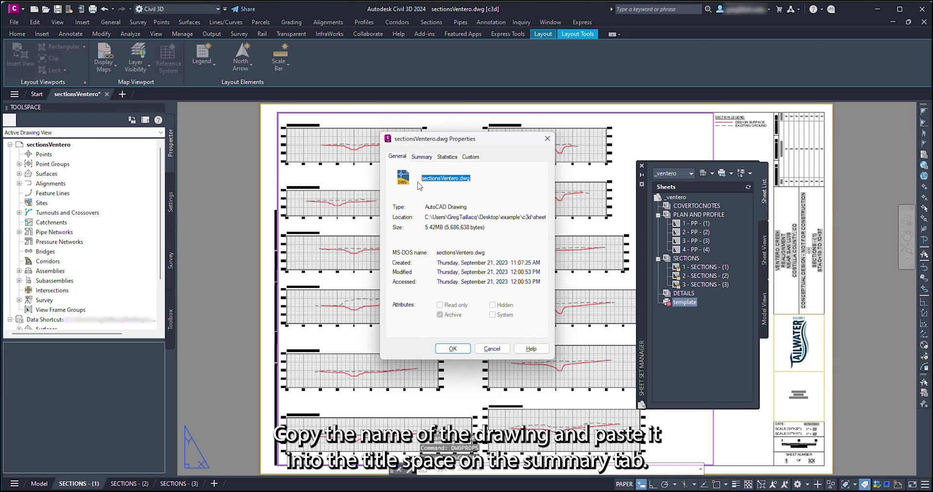
left_click(426, 157)
left_click(440, 172)
key("ctrl+v")
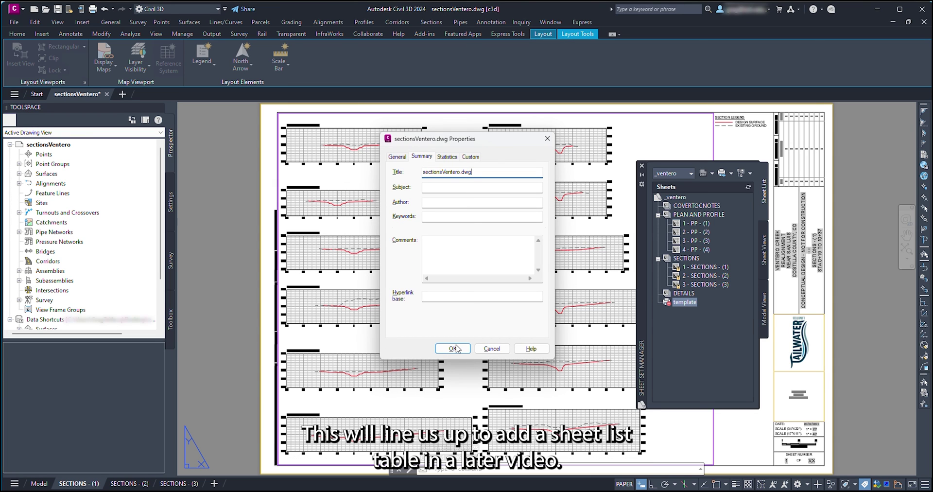